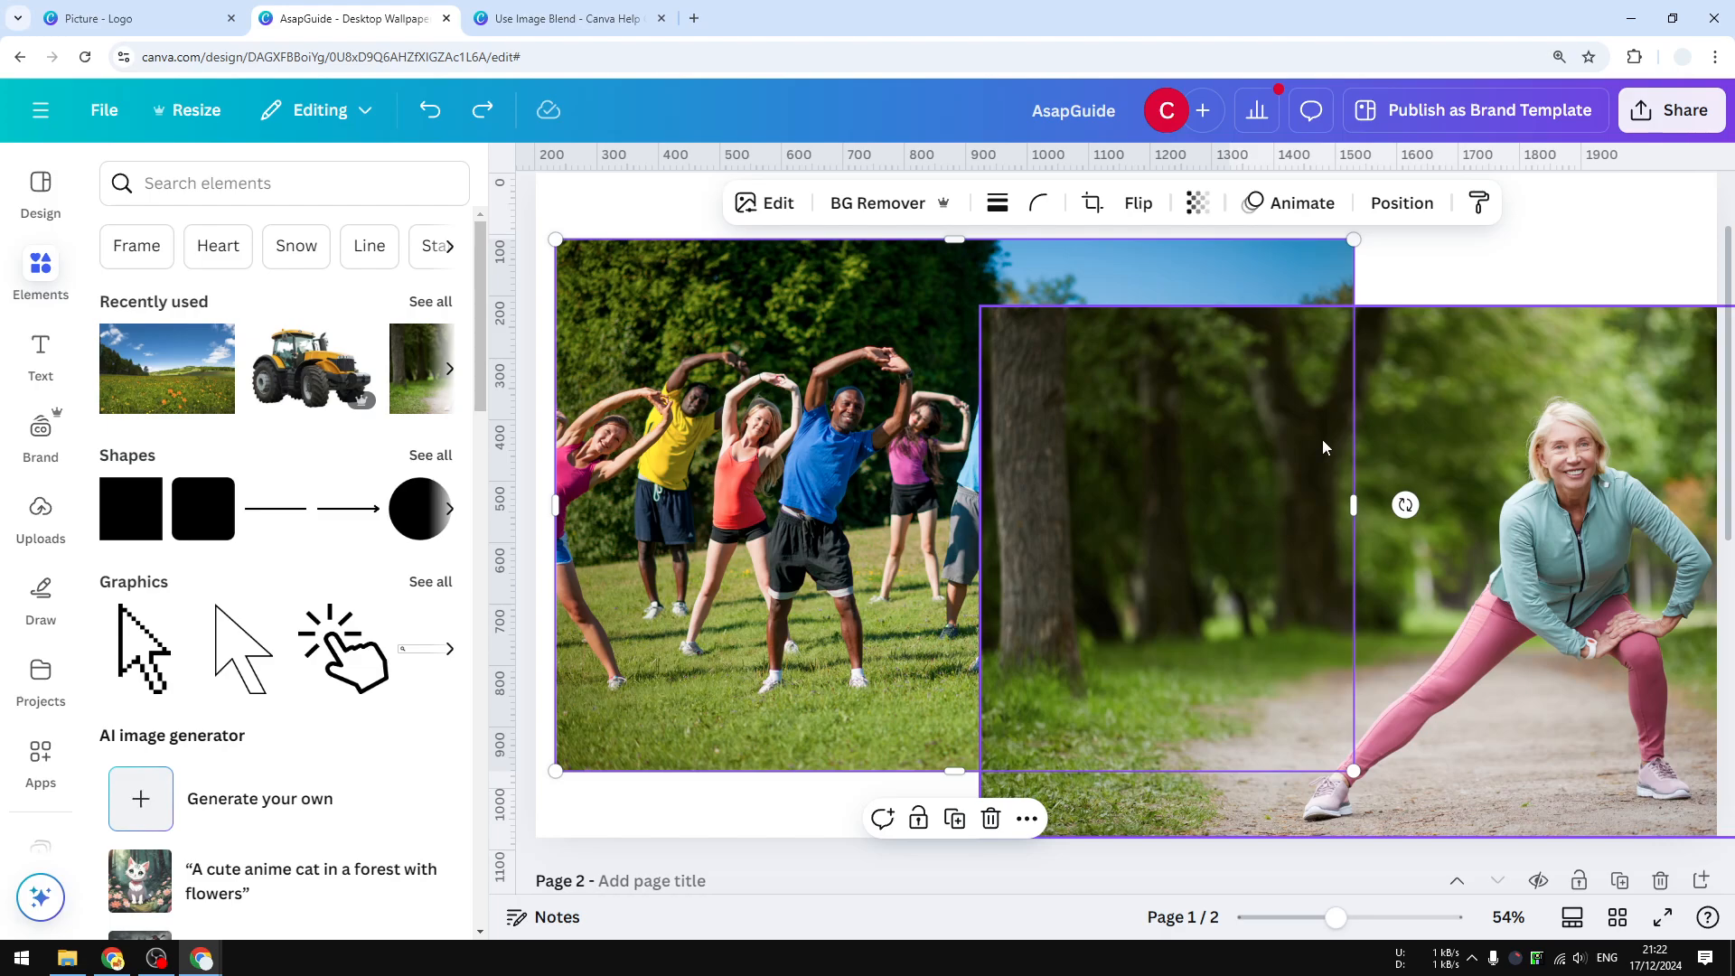
Rearrange the two photos, moving the stretching-woman photo and bringing the group exercise photo forward over it.
left_click_drag(1477, 504, 1423, 517)
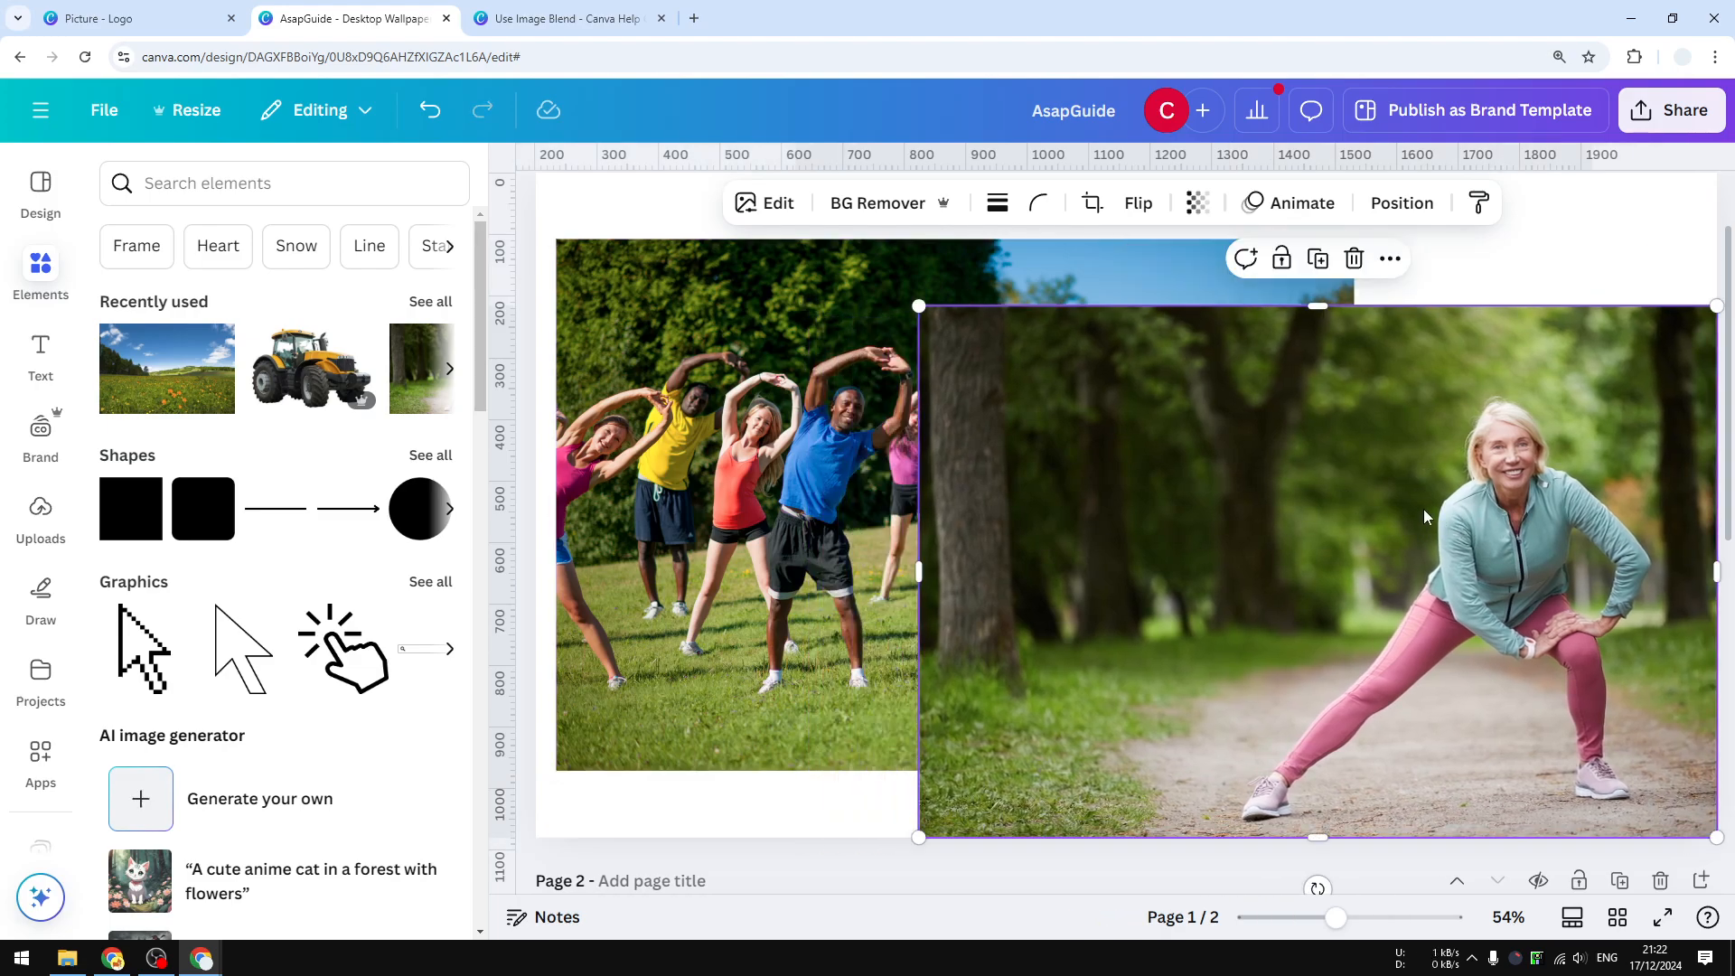
left_click_drag(1277, 517, 1404, 517)
left_click(898, 475)
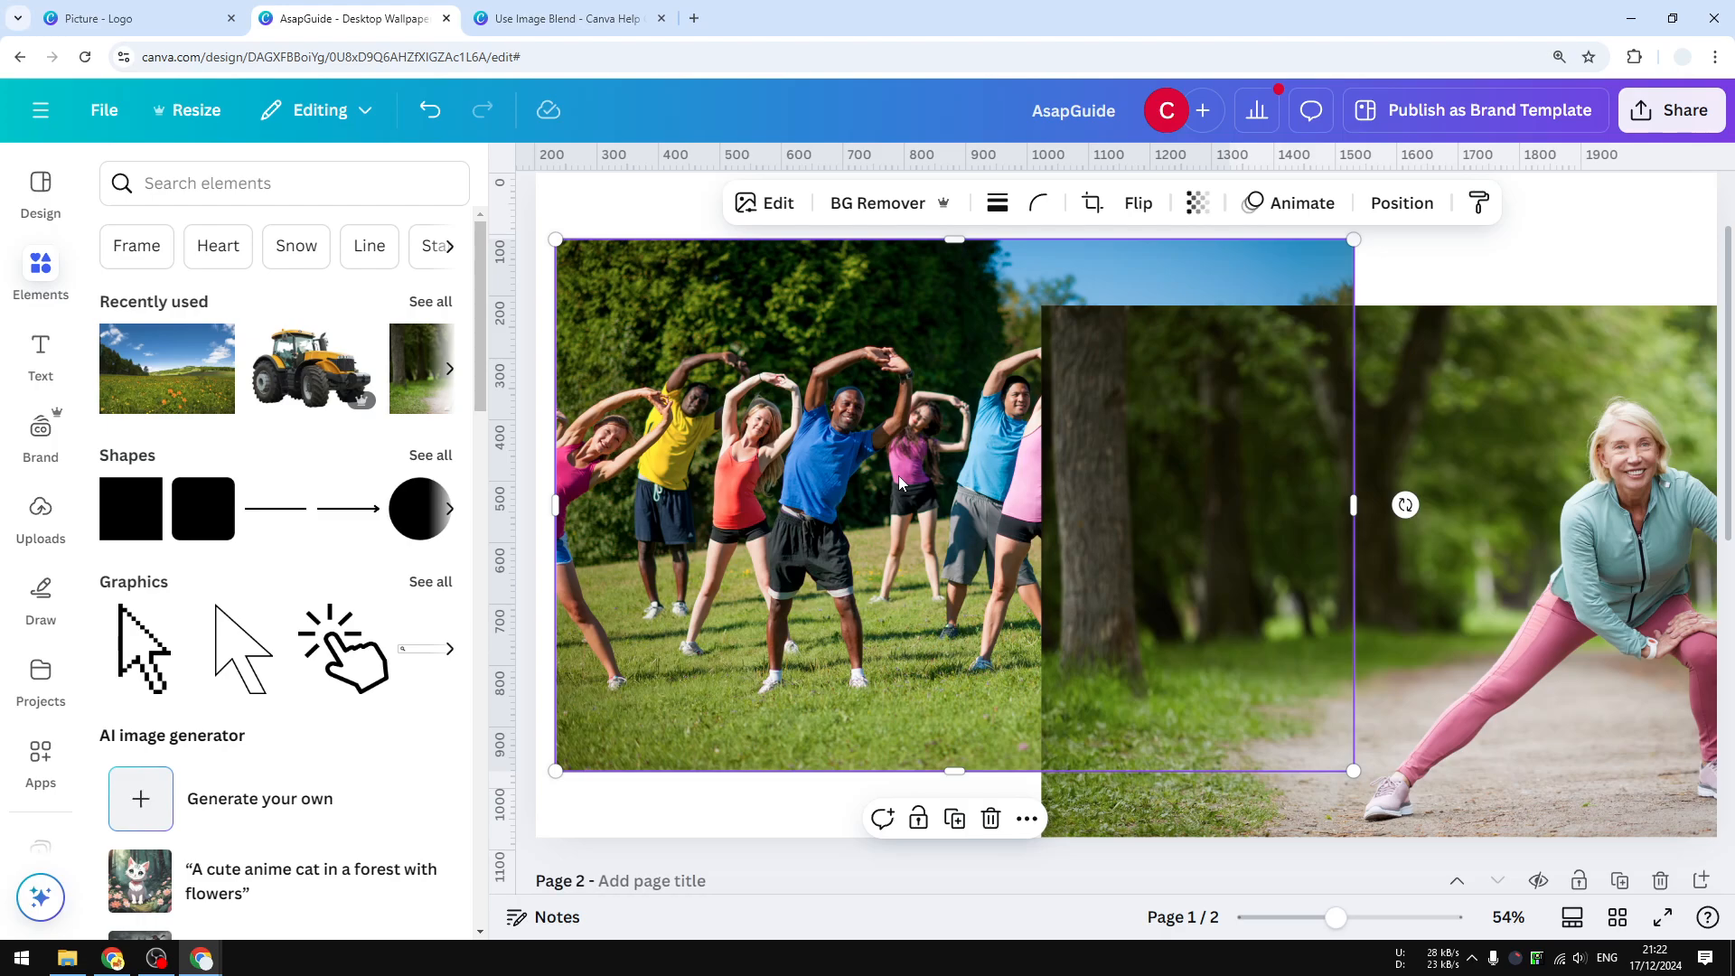
key("ctrl+bracketright")
left_click_drag(1590, 613, 1526, 562)
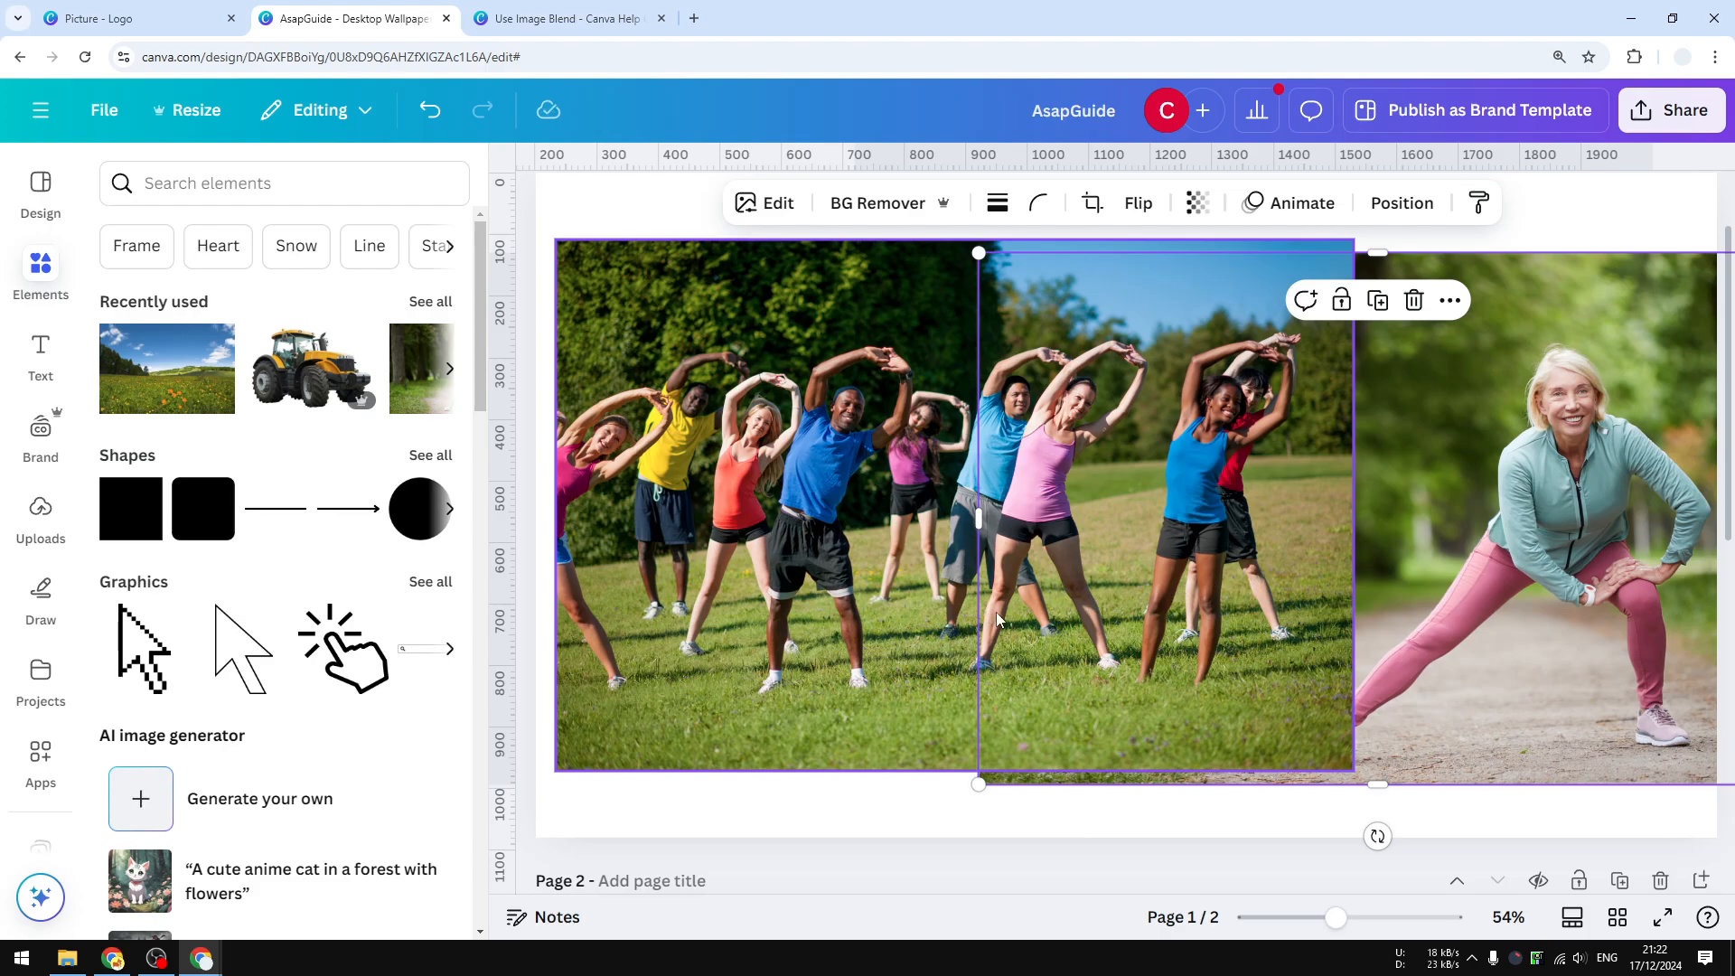
left_click_drag(1581, 456, 1549, 484)
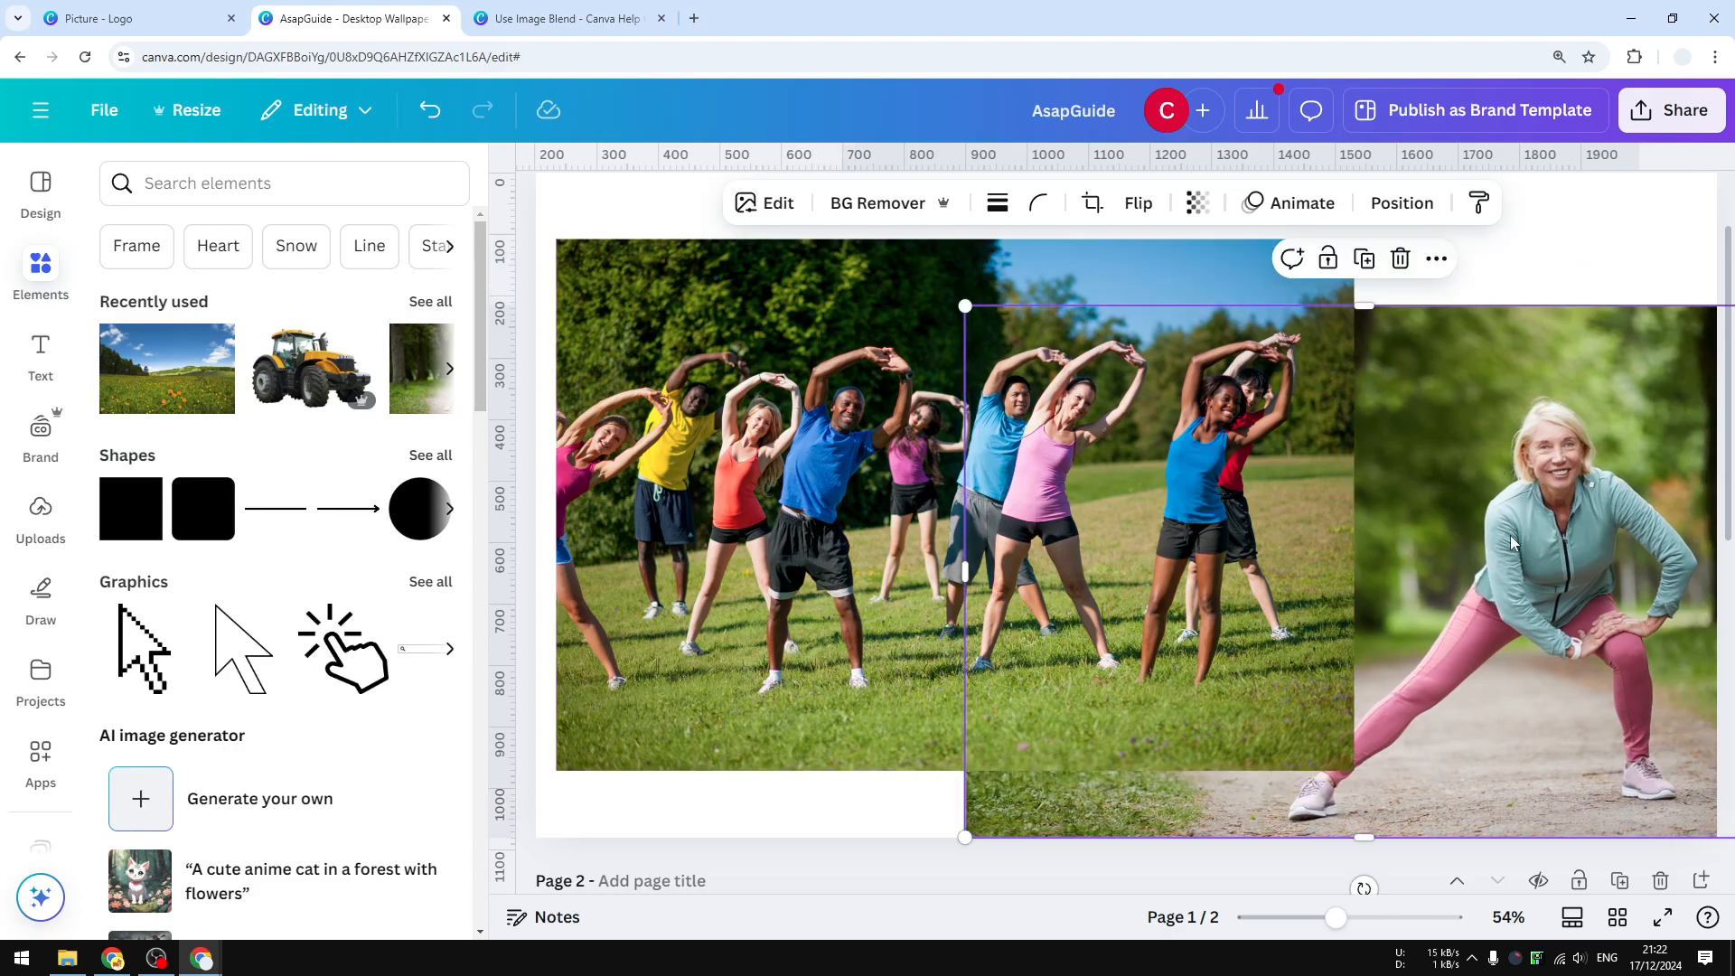
left_click(847, 457)
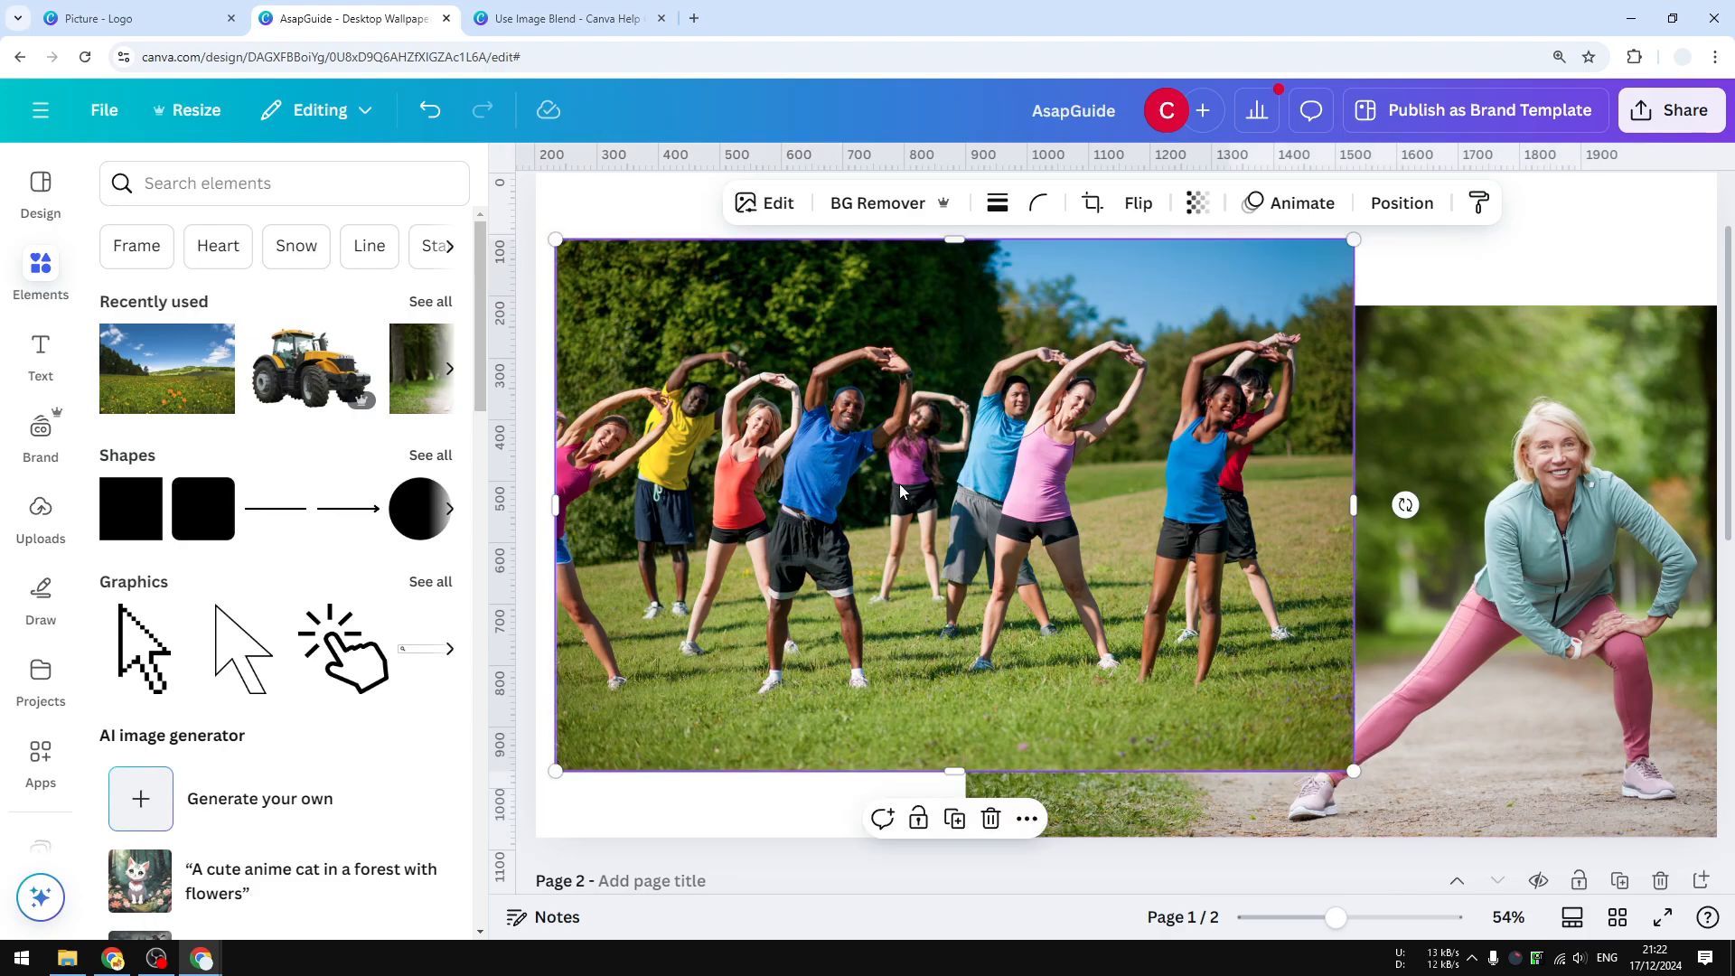
Bring the stretching-woman photo forward and place it over the group exercise photo.
left_click(1405, 506)
right_click(1455, 425)
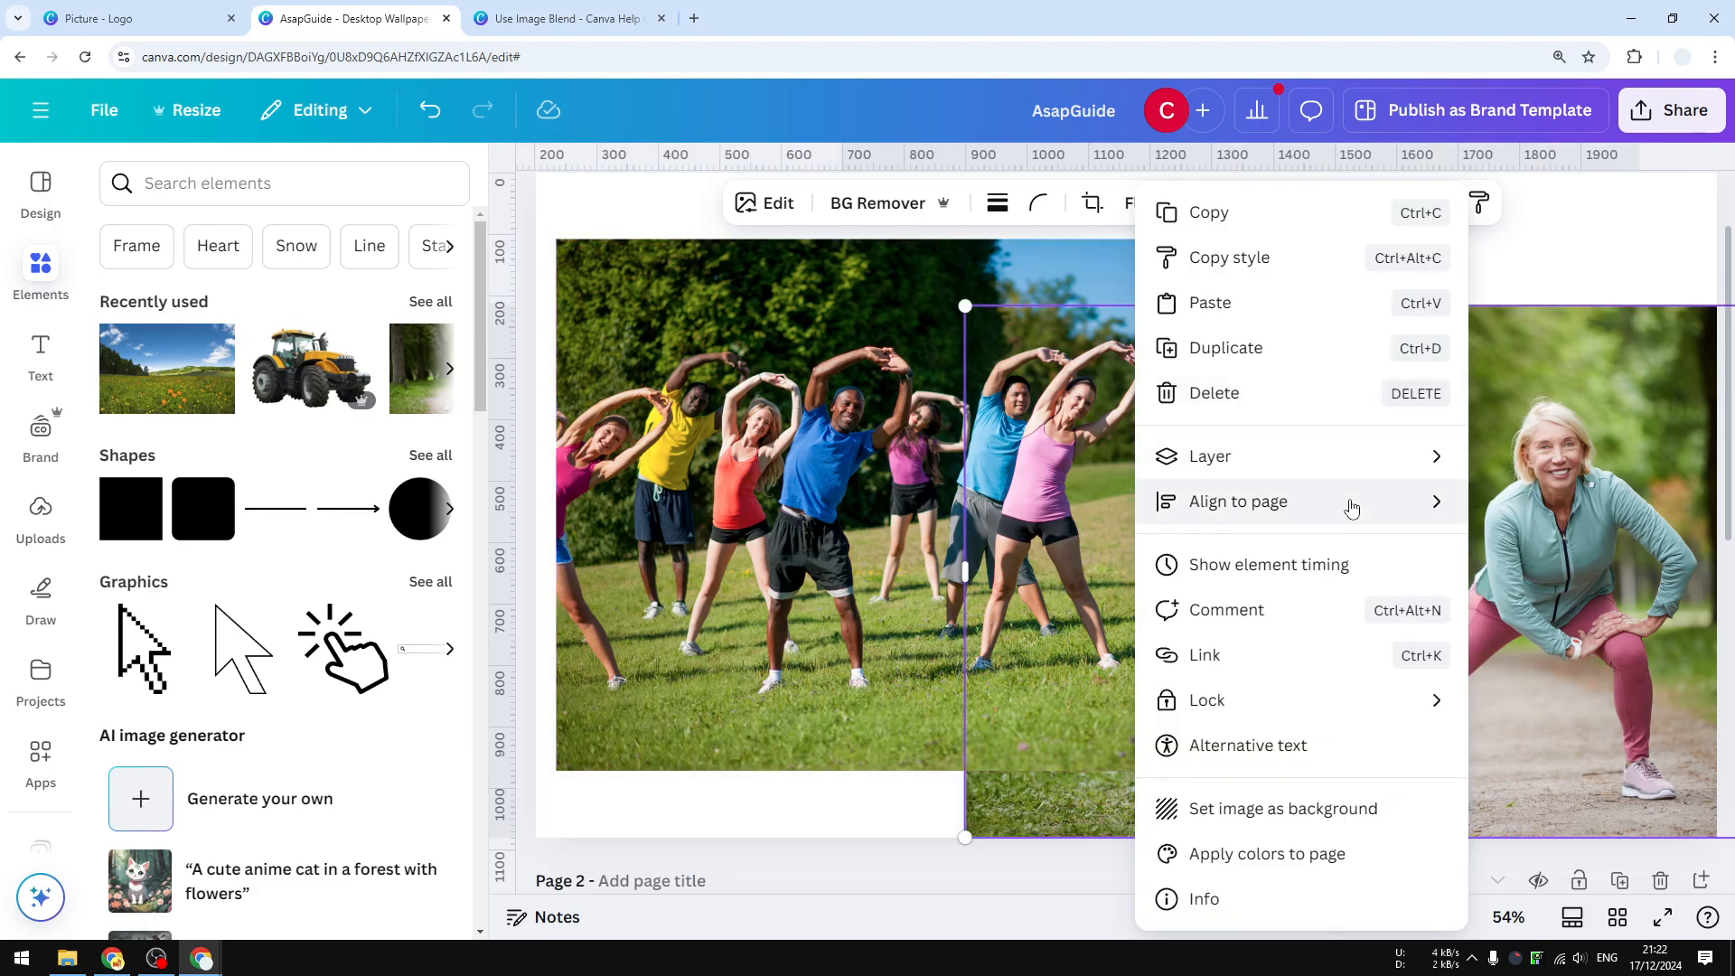
mouse_move(1302, 474)
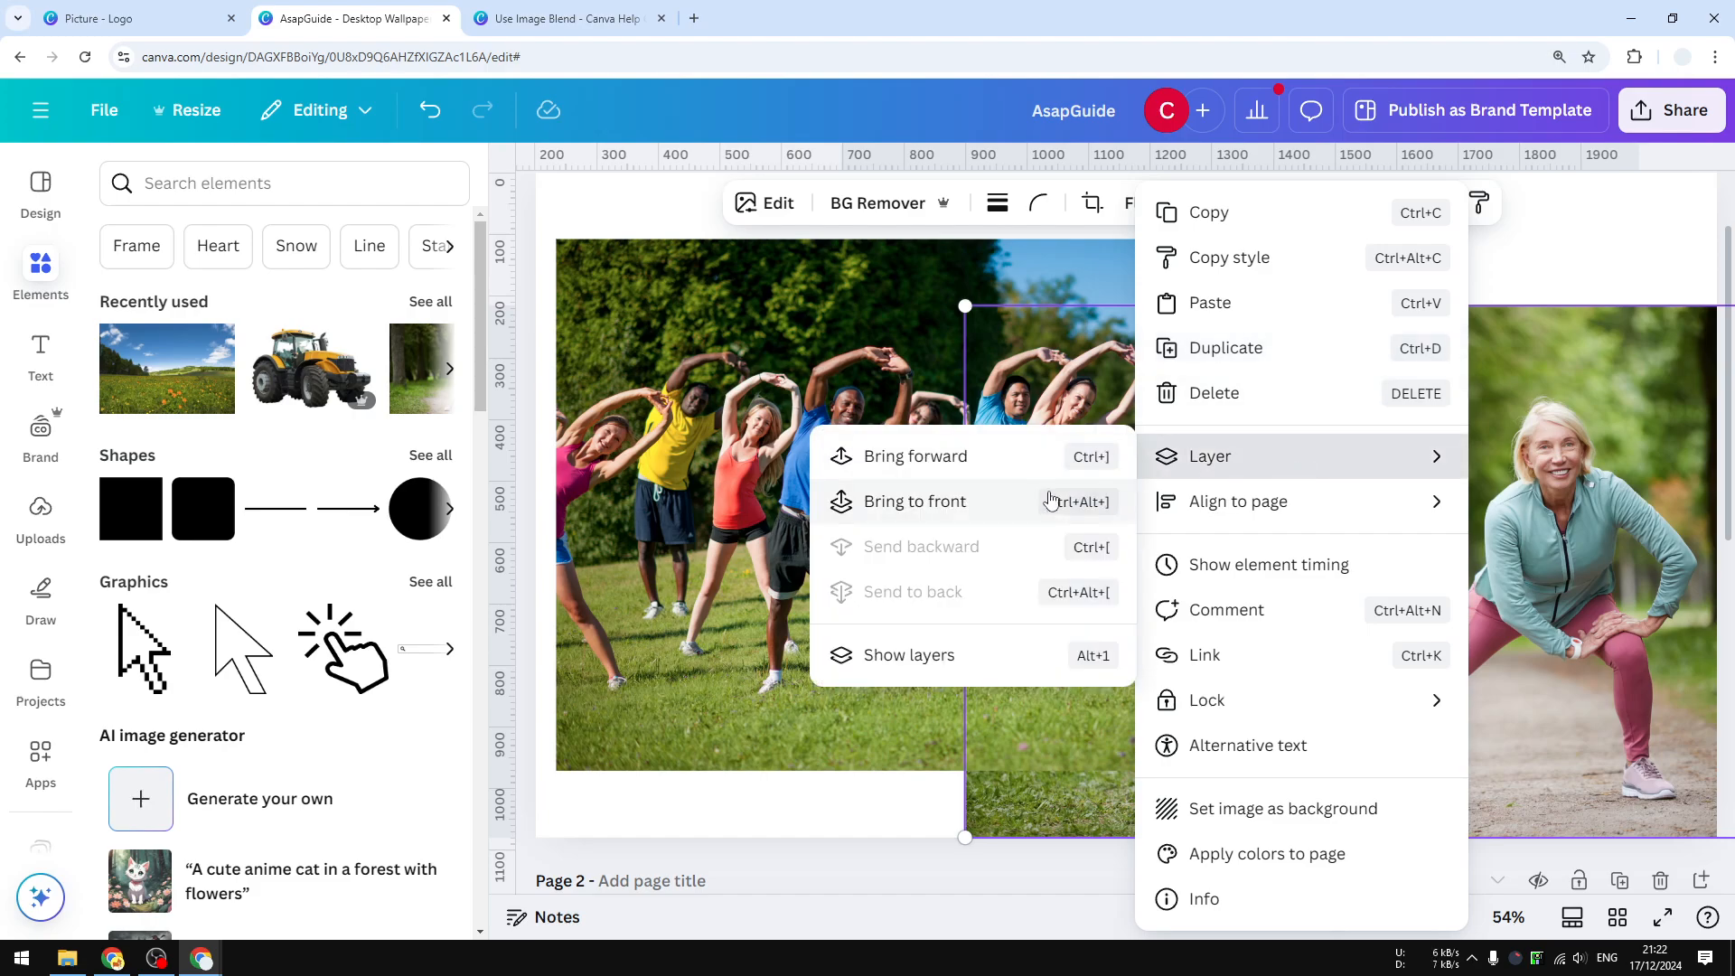
left_click(1019, 465)
left_click_drag(1520, 478, 1301, 416)
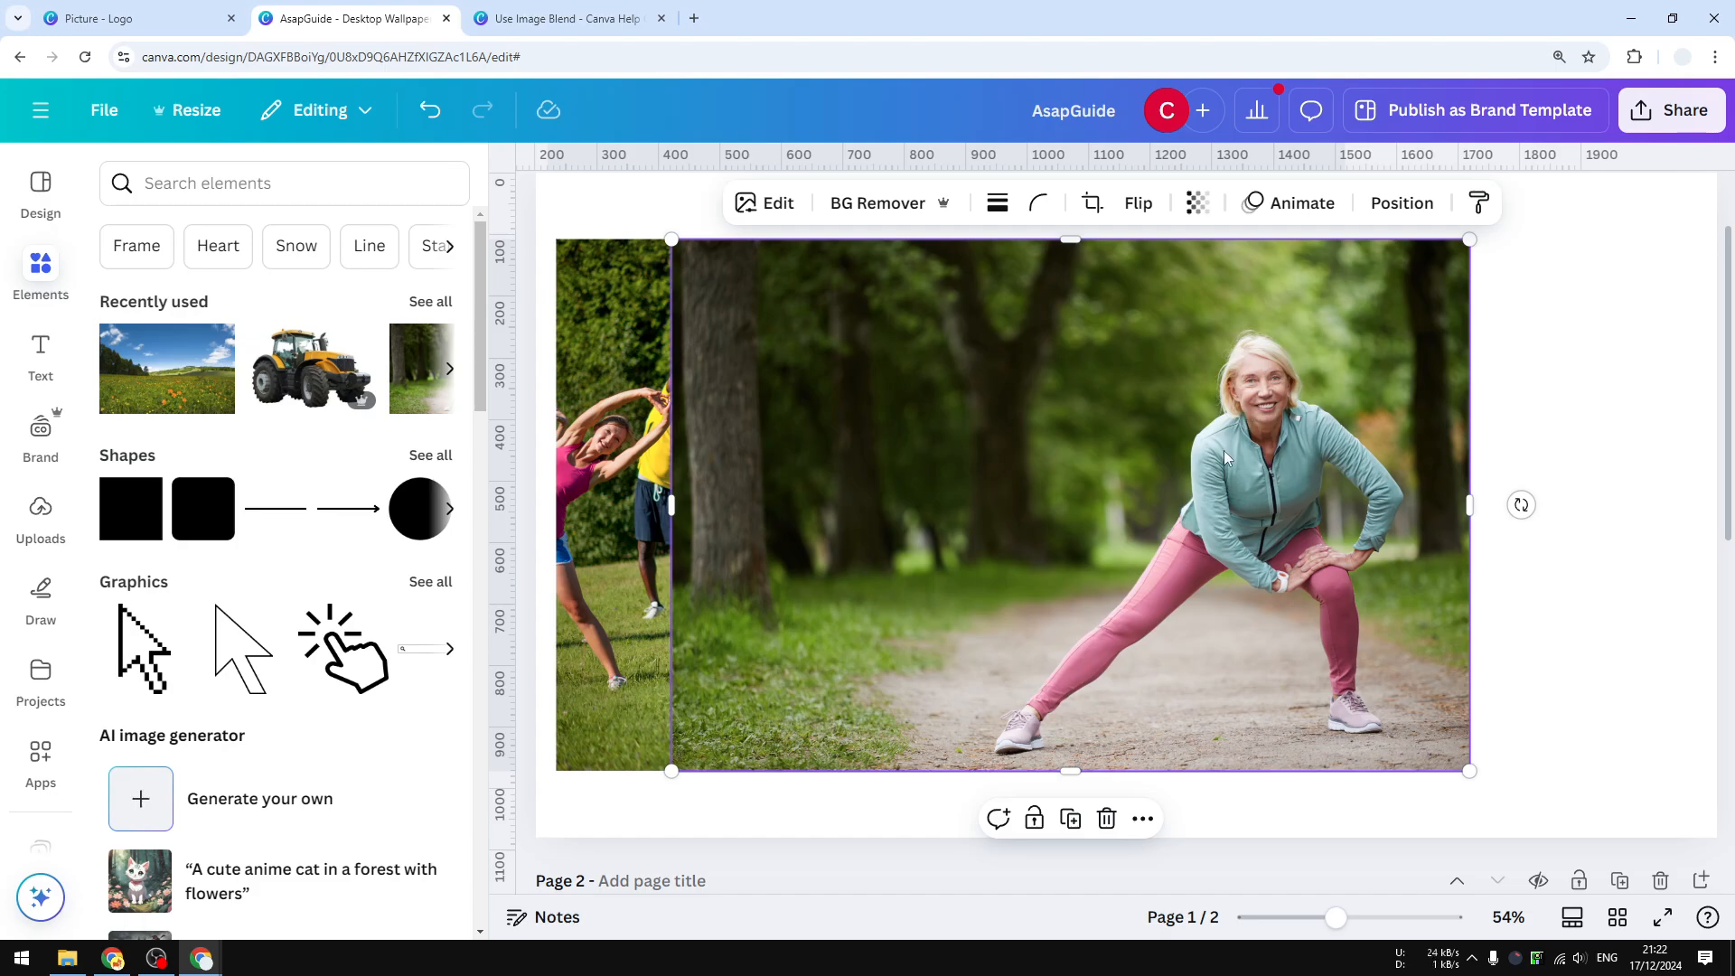
left_click_drag(1225, 456, 1141, 483)
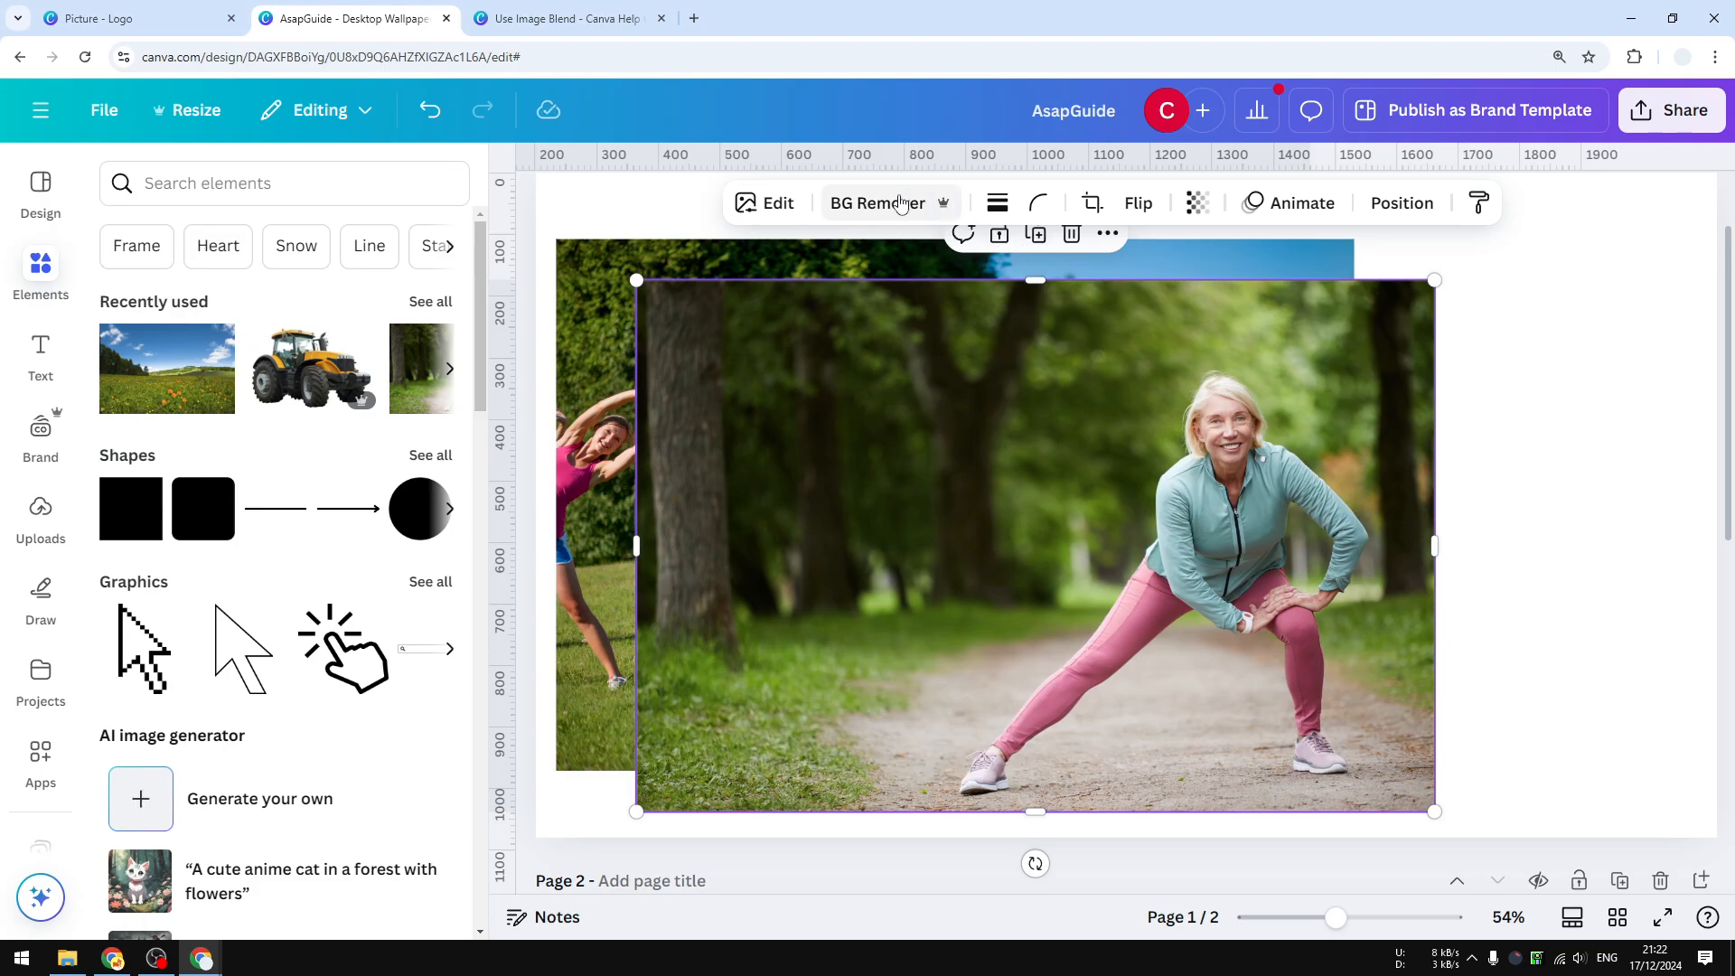
Use Magic Grab in click mode to select the stretching woman and grab her as a separate element.
left_click(779, 212)
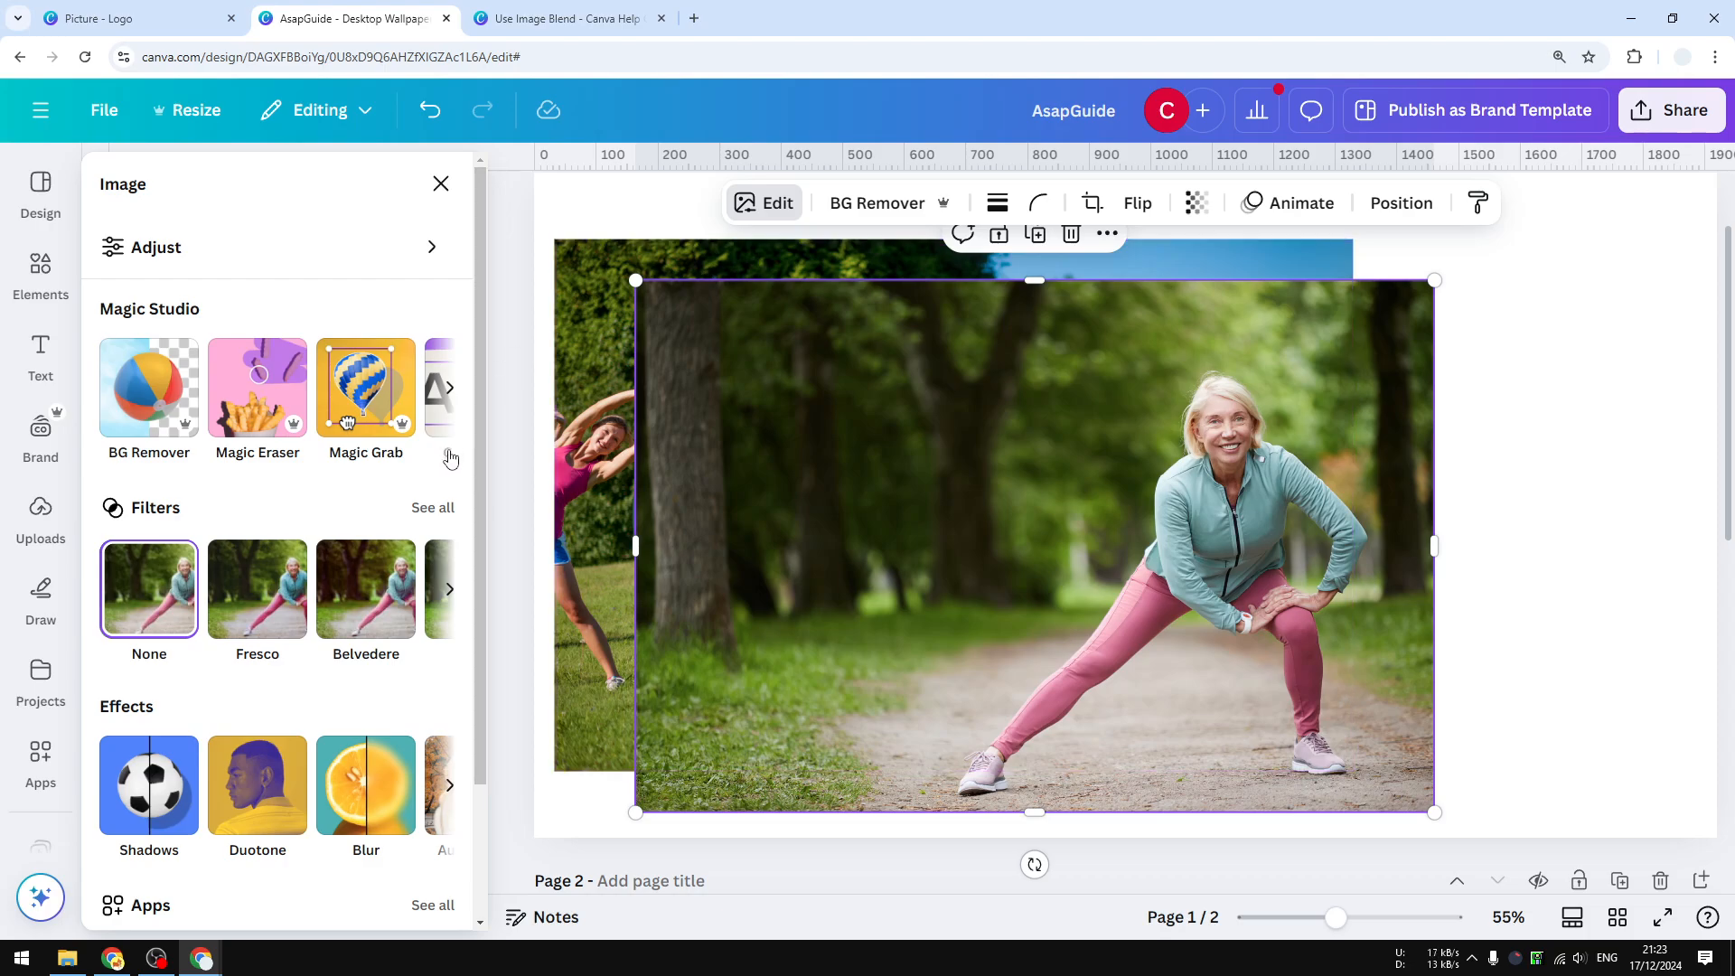
left_click(355, 401)
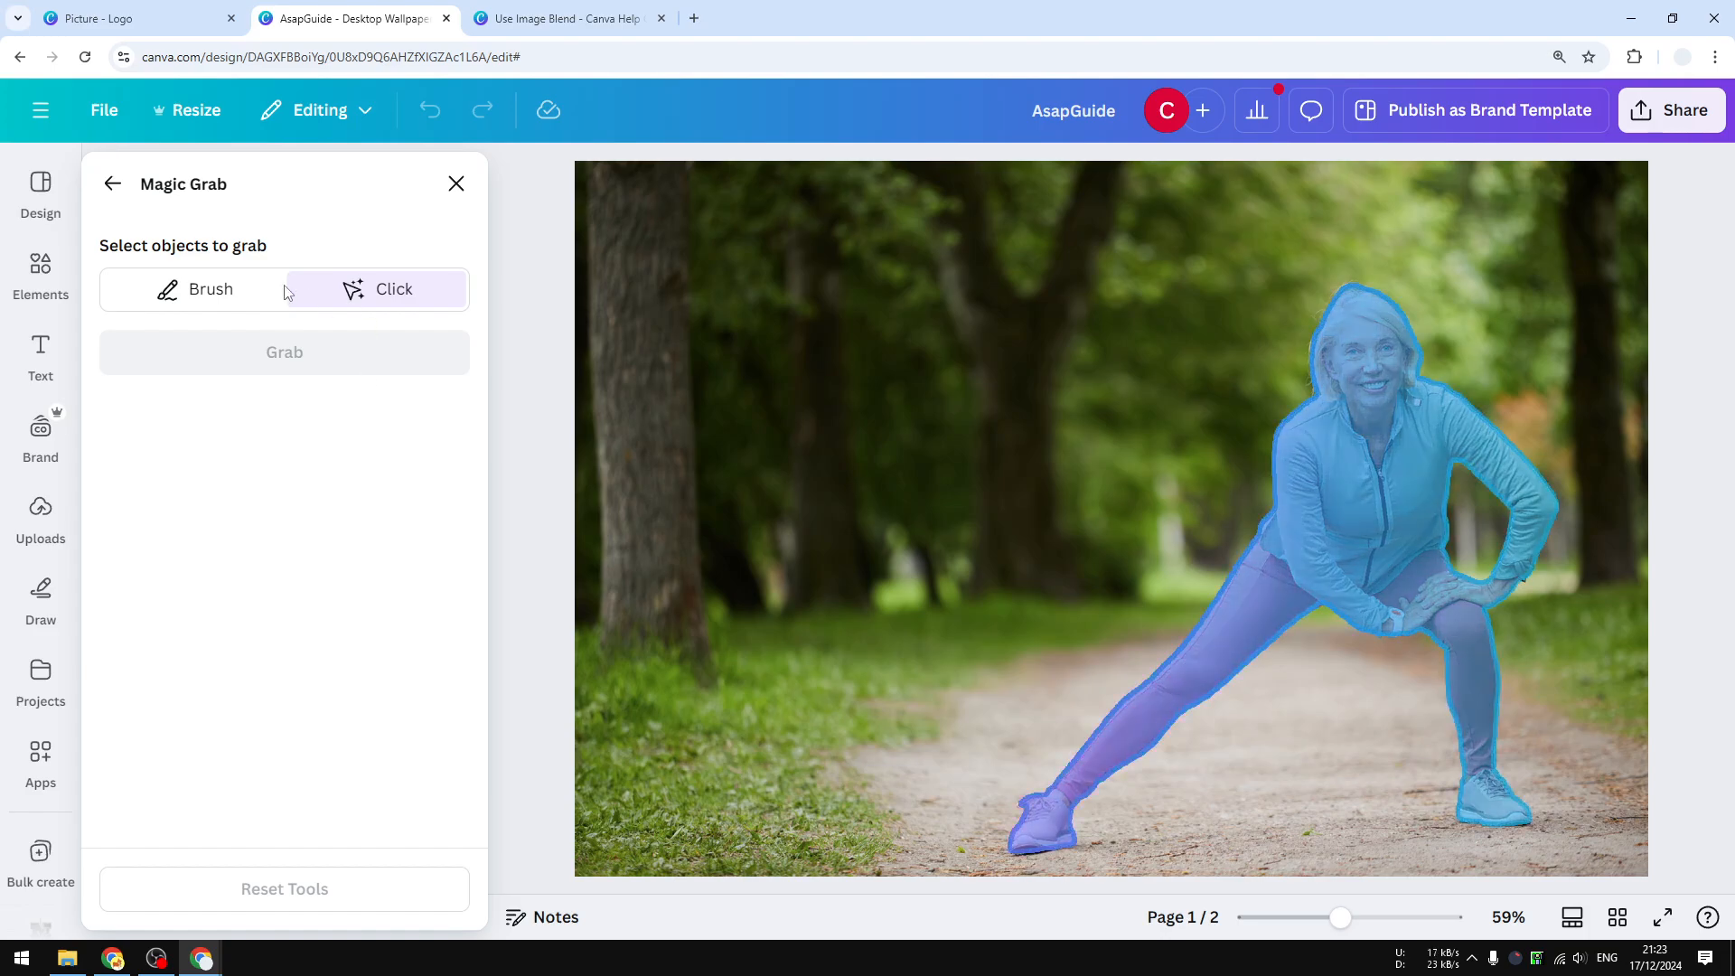
left_click(1371, 476)
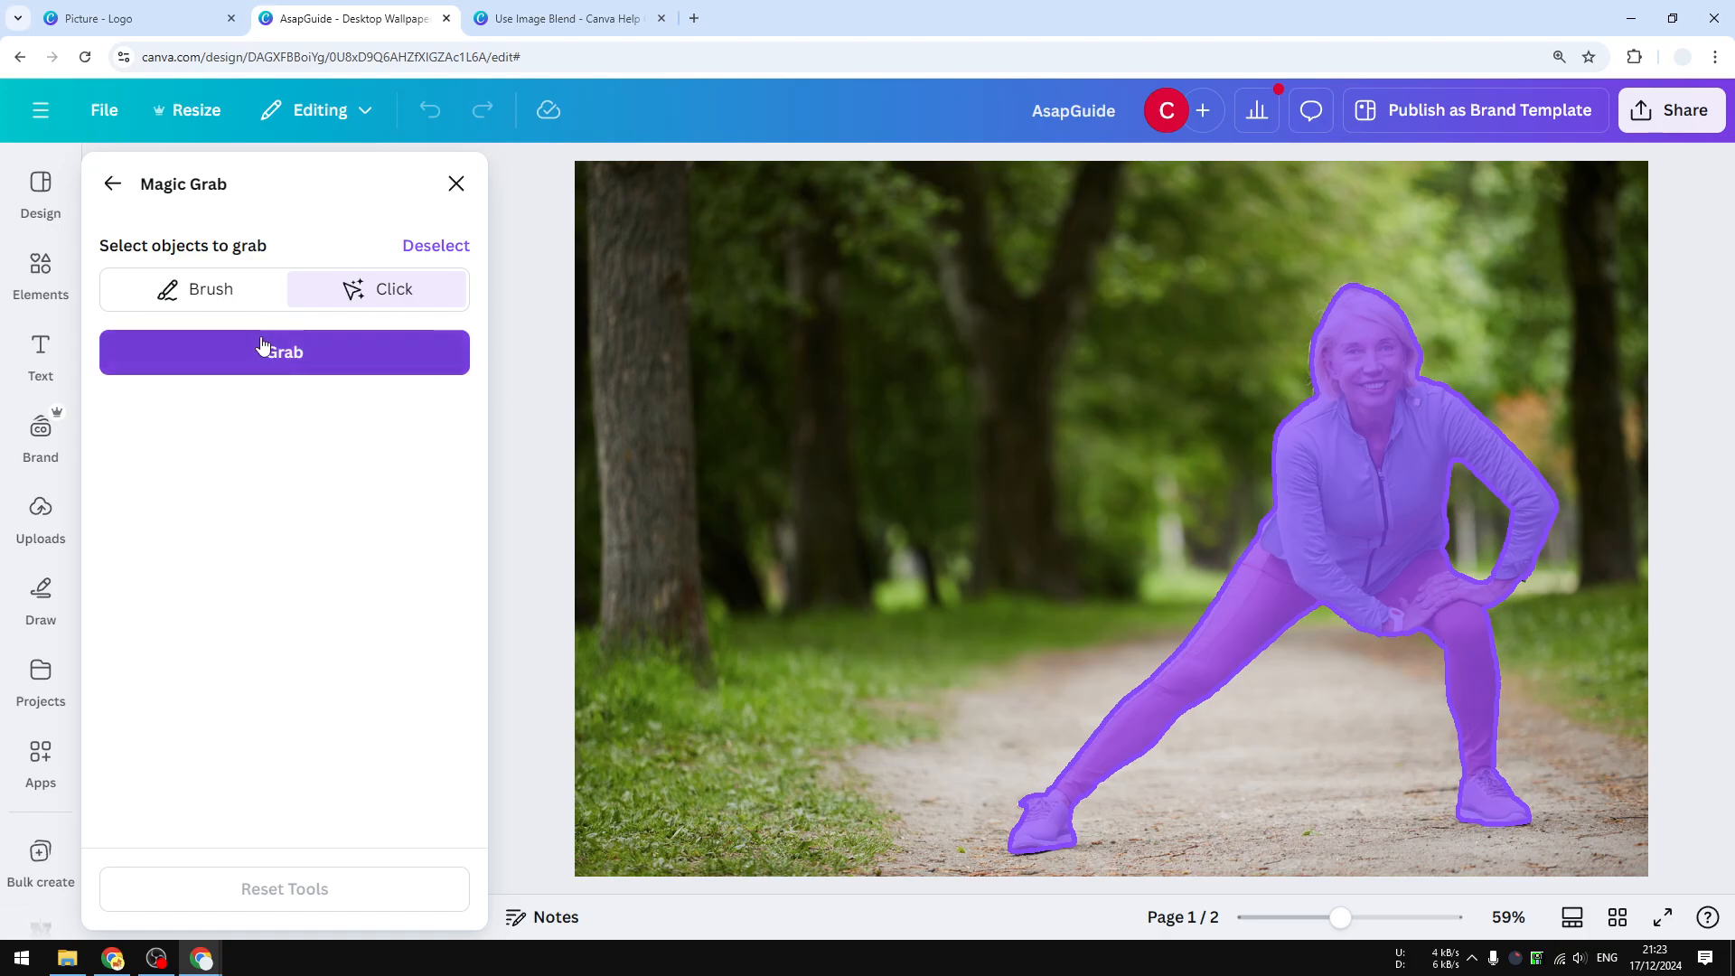
left_click(210, 289)
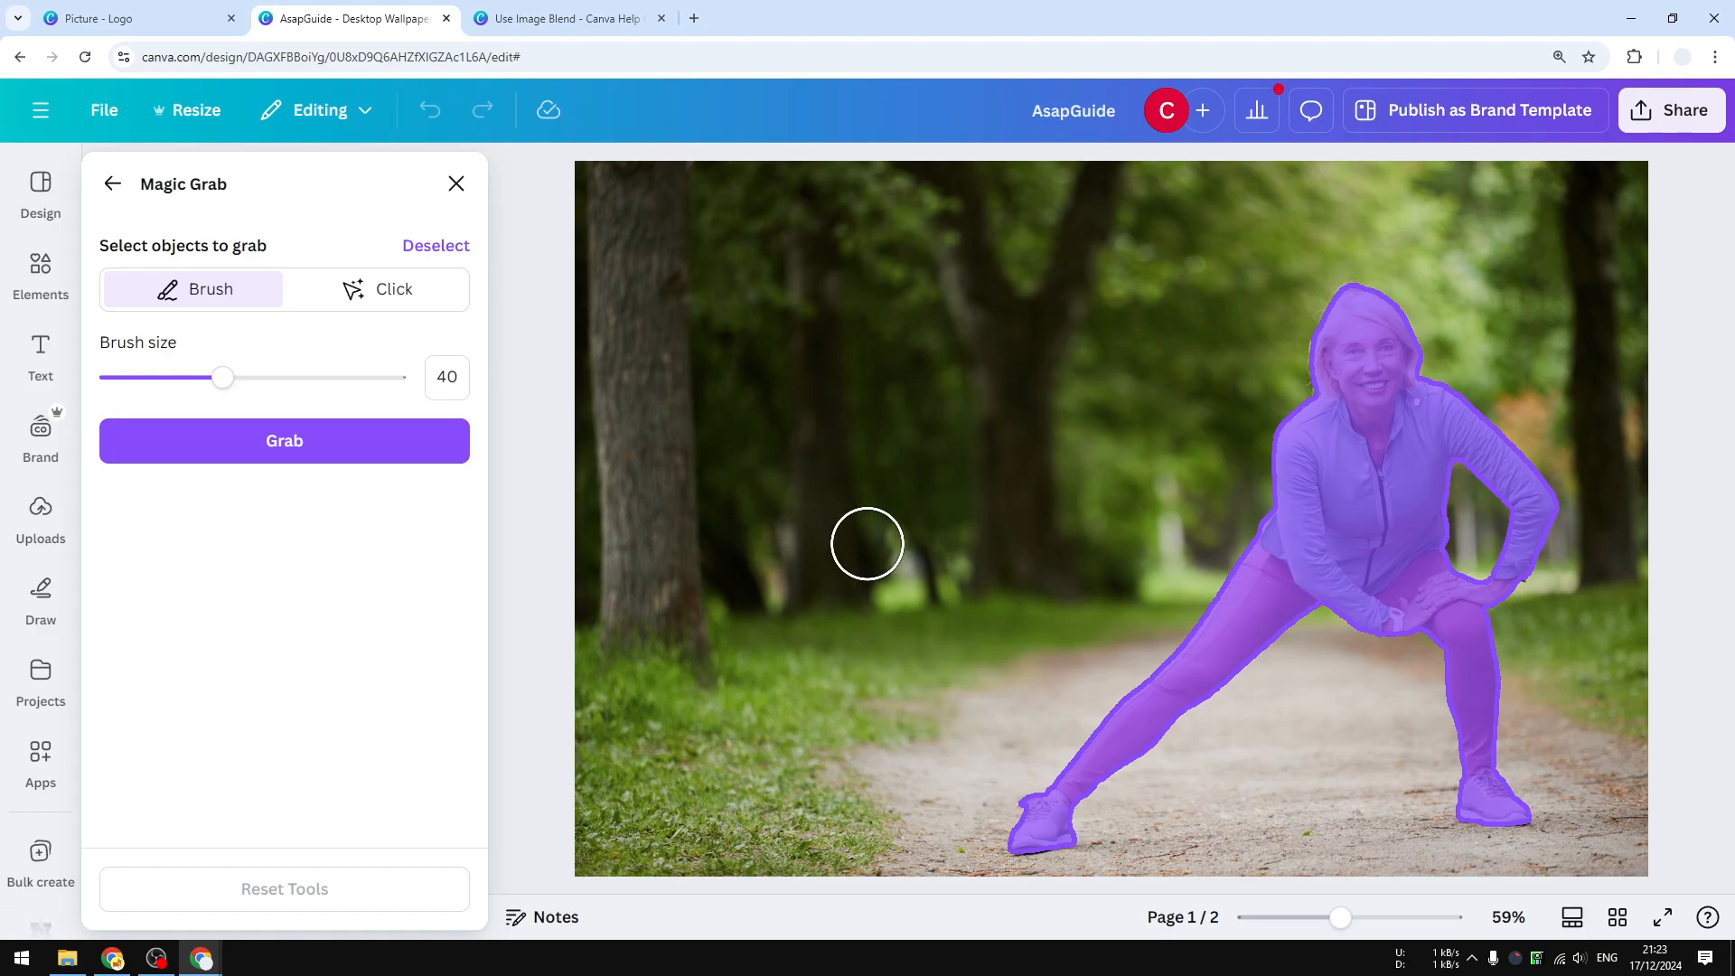
left_click(353, 288)
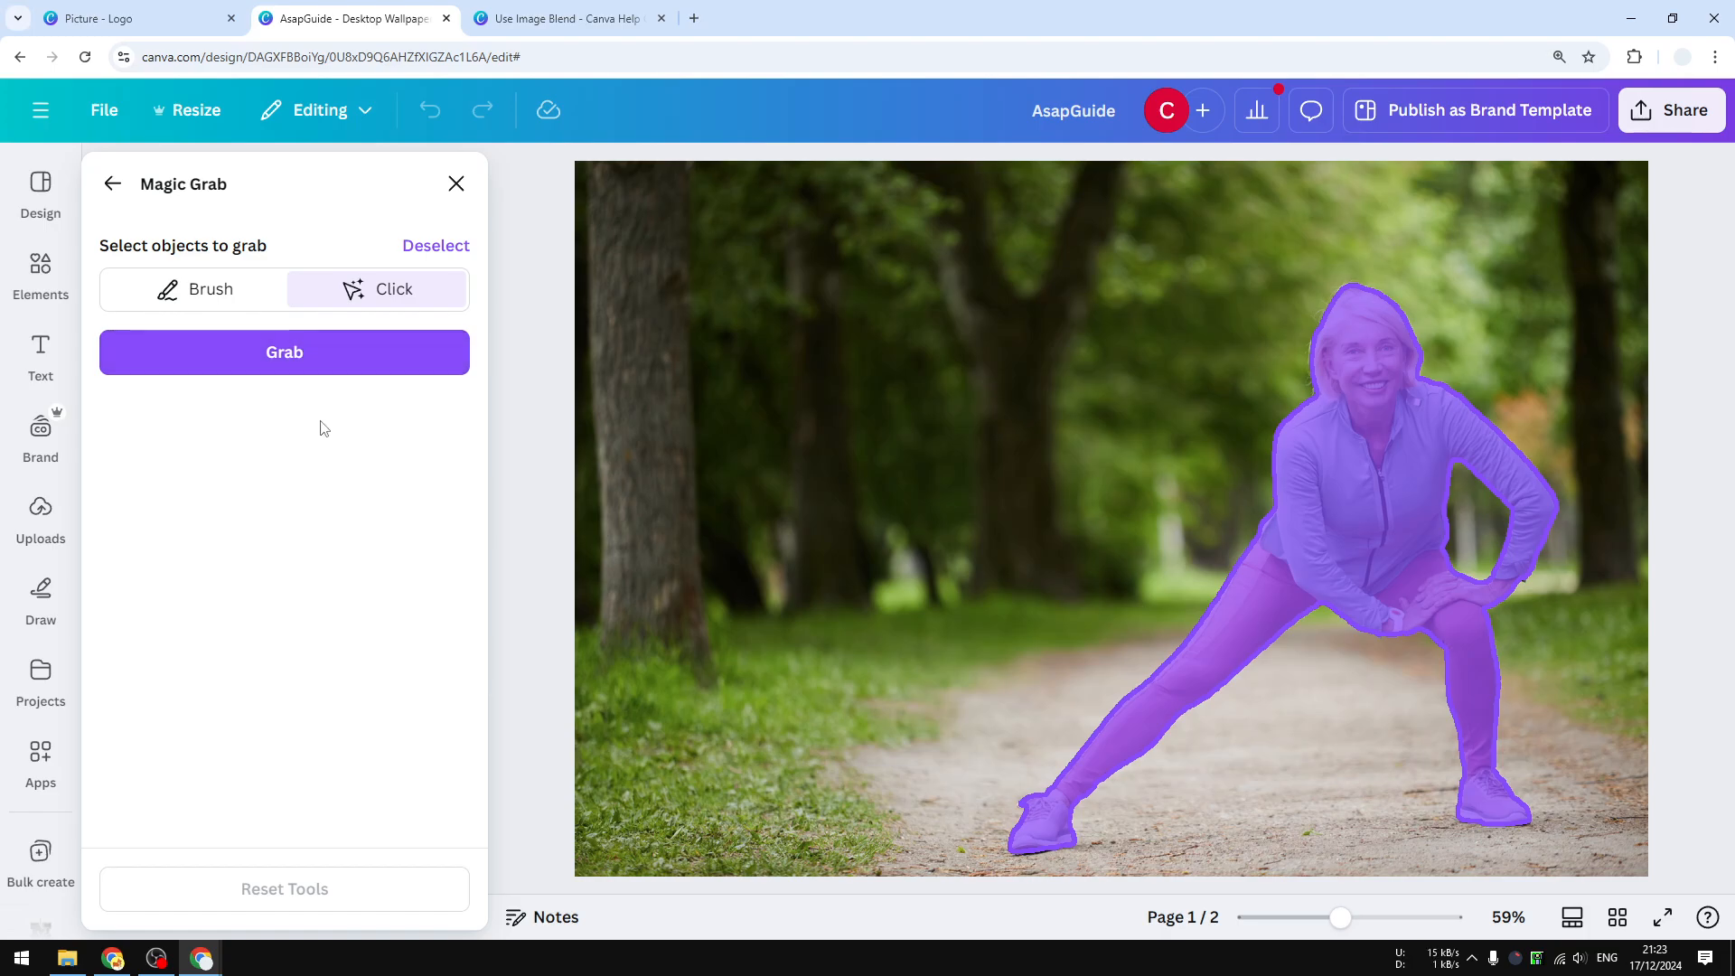
left_click(314, 356)
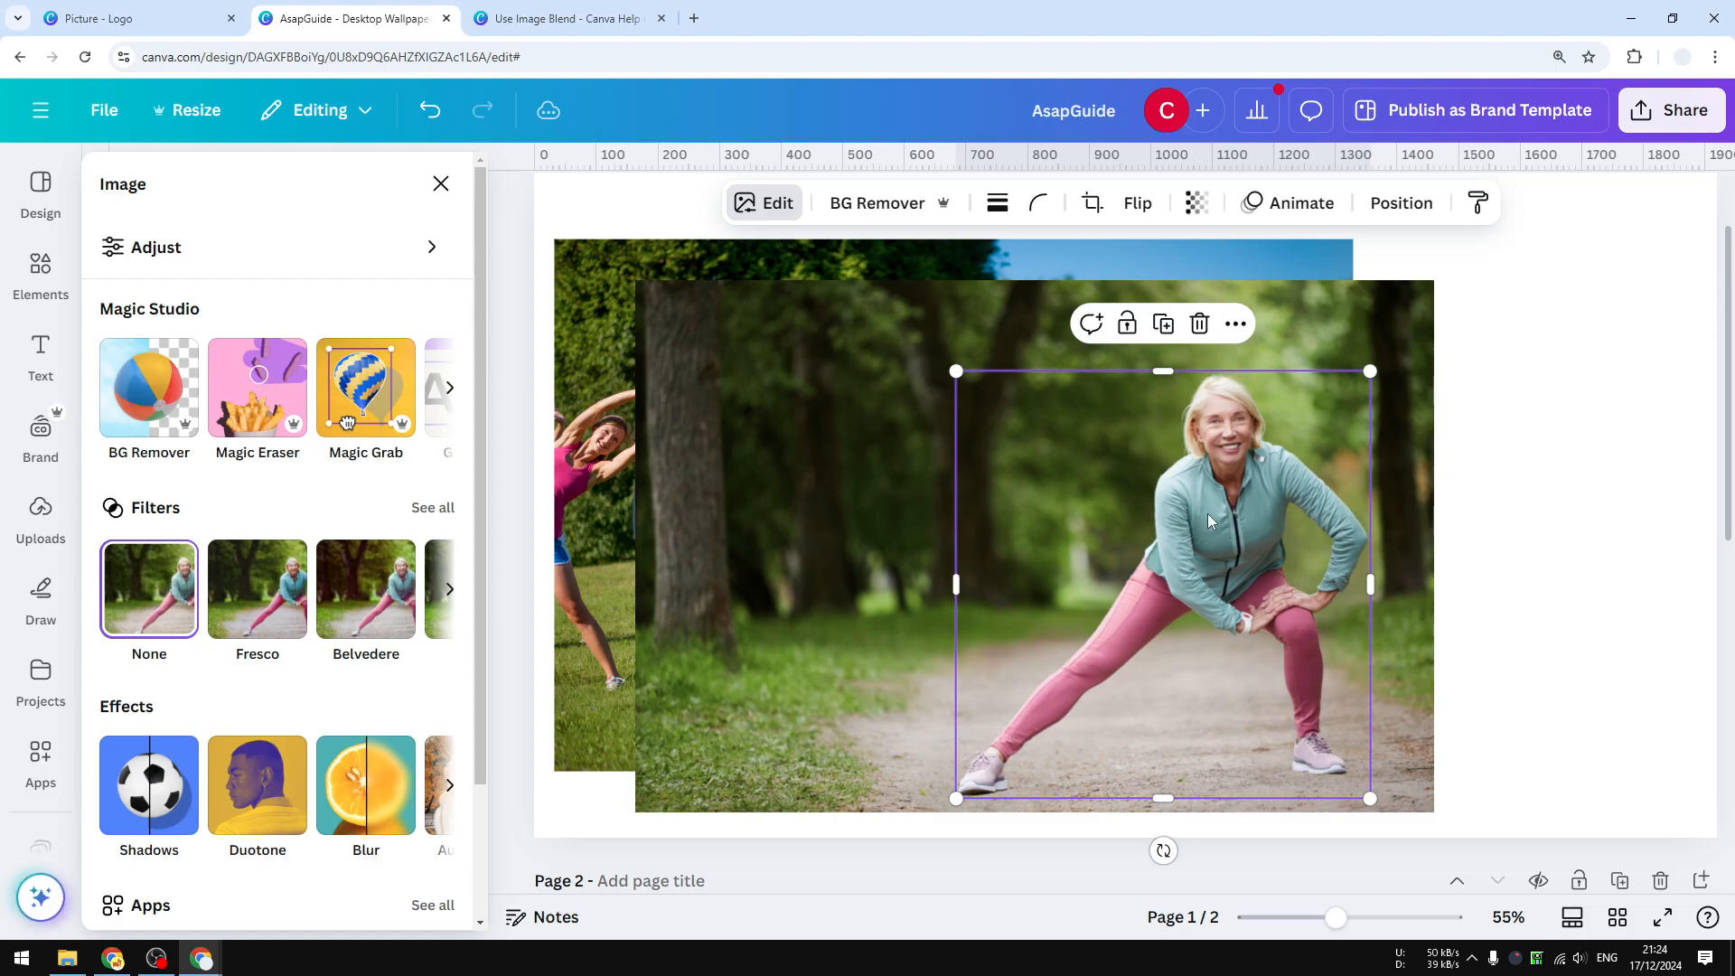
Delete the leftover forest background photo, leaving the woman cutout over the group photo.
left_click_drag(1208, 513, 1168, 485)
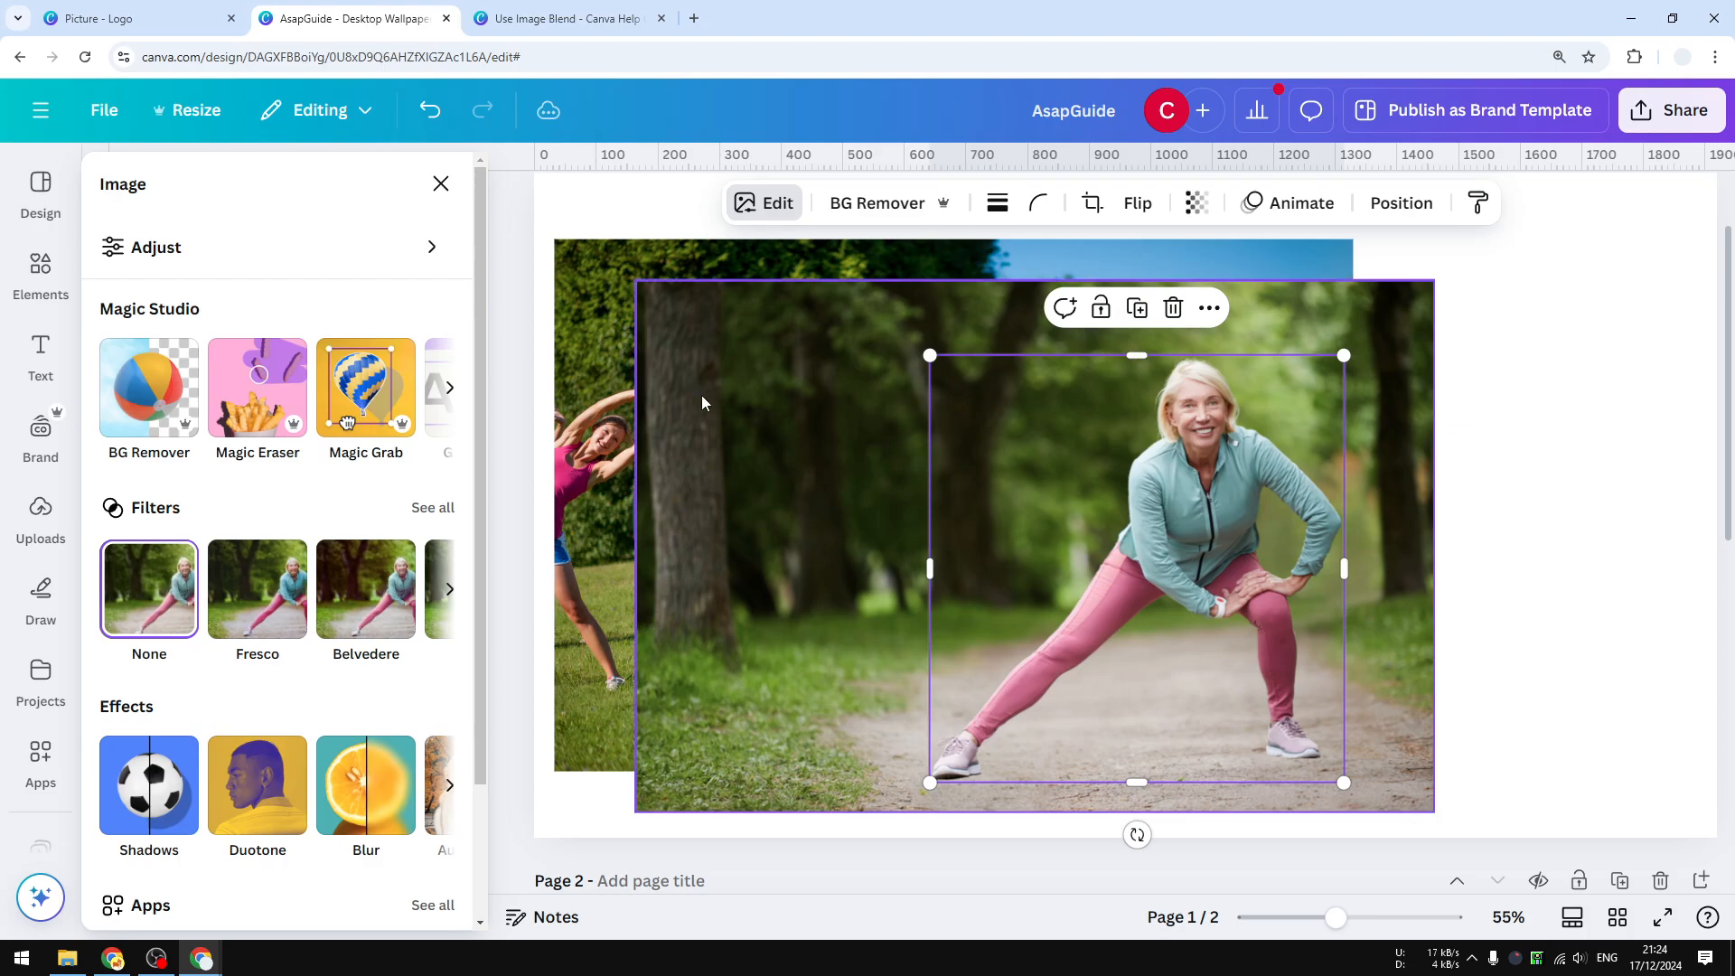
left_click(775, 366)
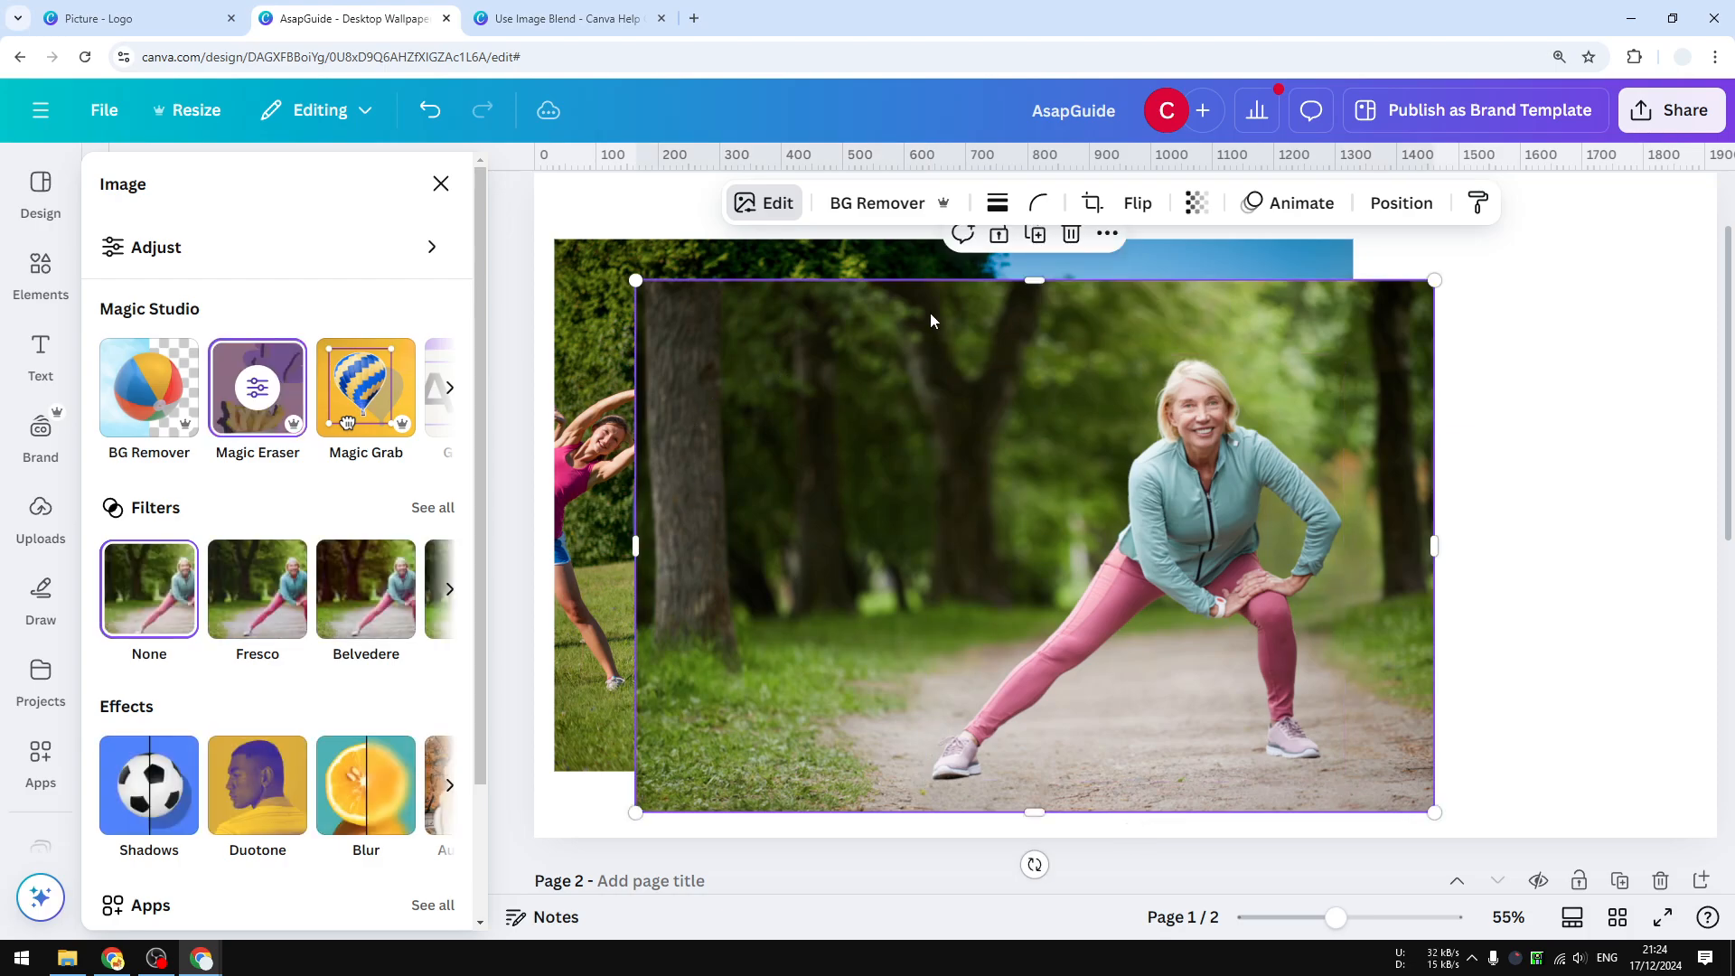
left_click(1071, 234)
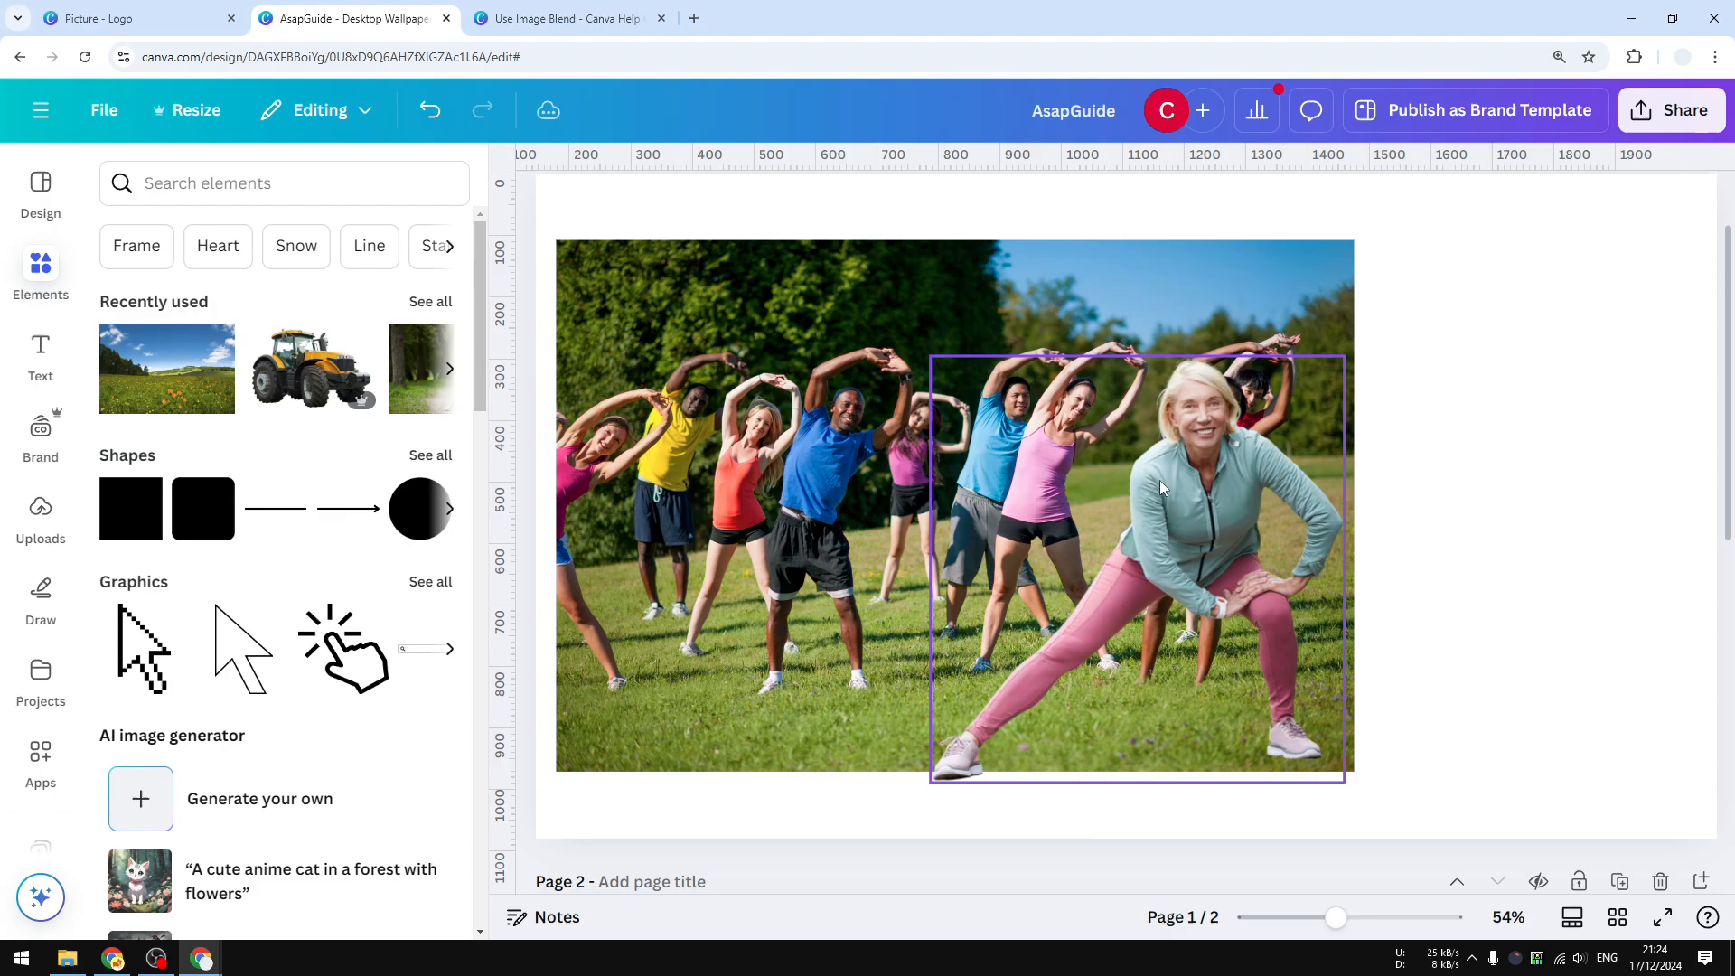
Scale the woman cutout down and position her among the exercisers in the lower right of the group photo.
left_click_drag(1195, 479, 1120, 426)
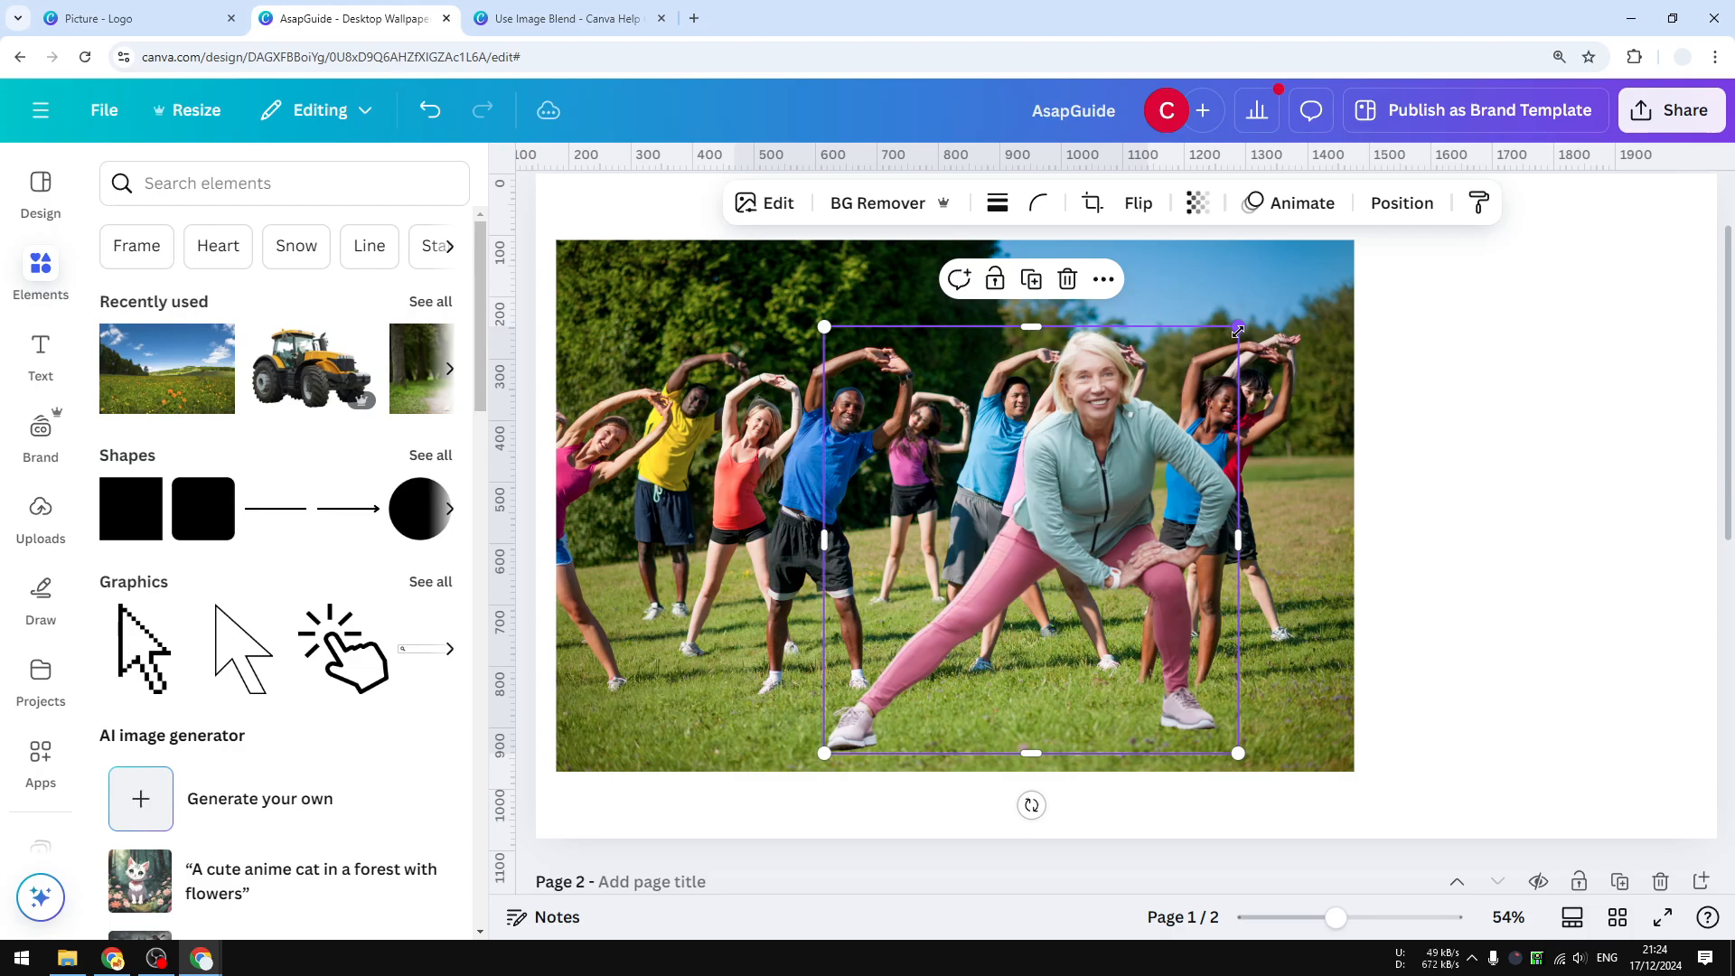
left_click_drag(1238, 331, 1091, 531)
left_click_drag(1015, 594, 1089, 562)
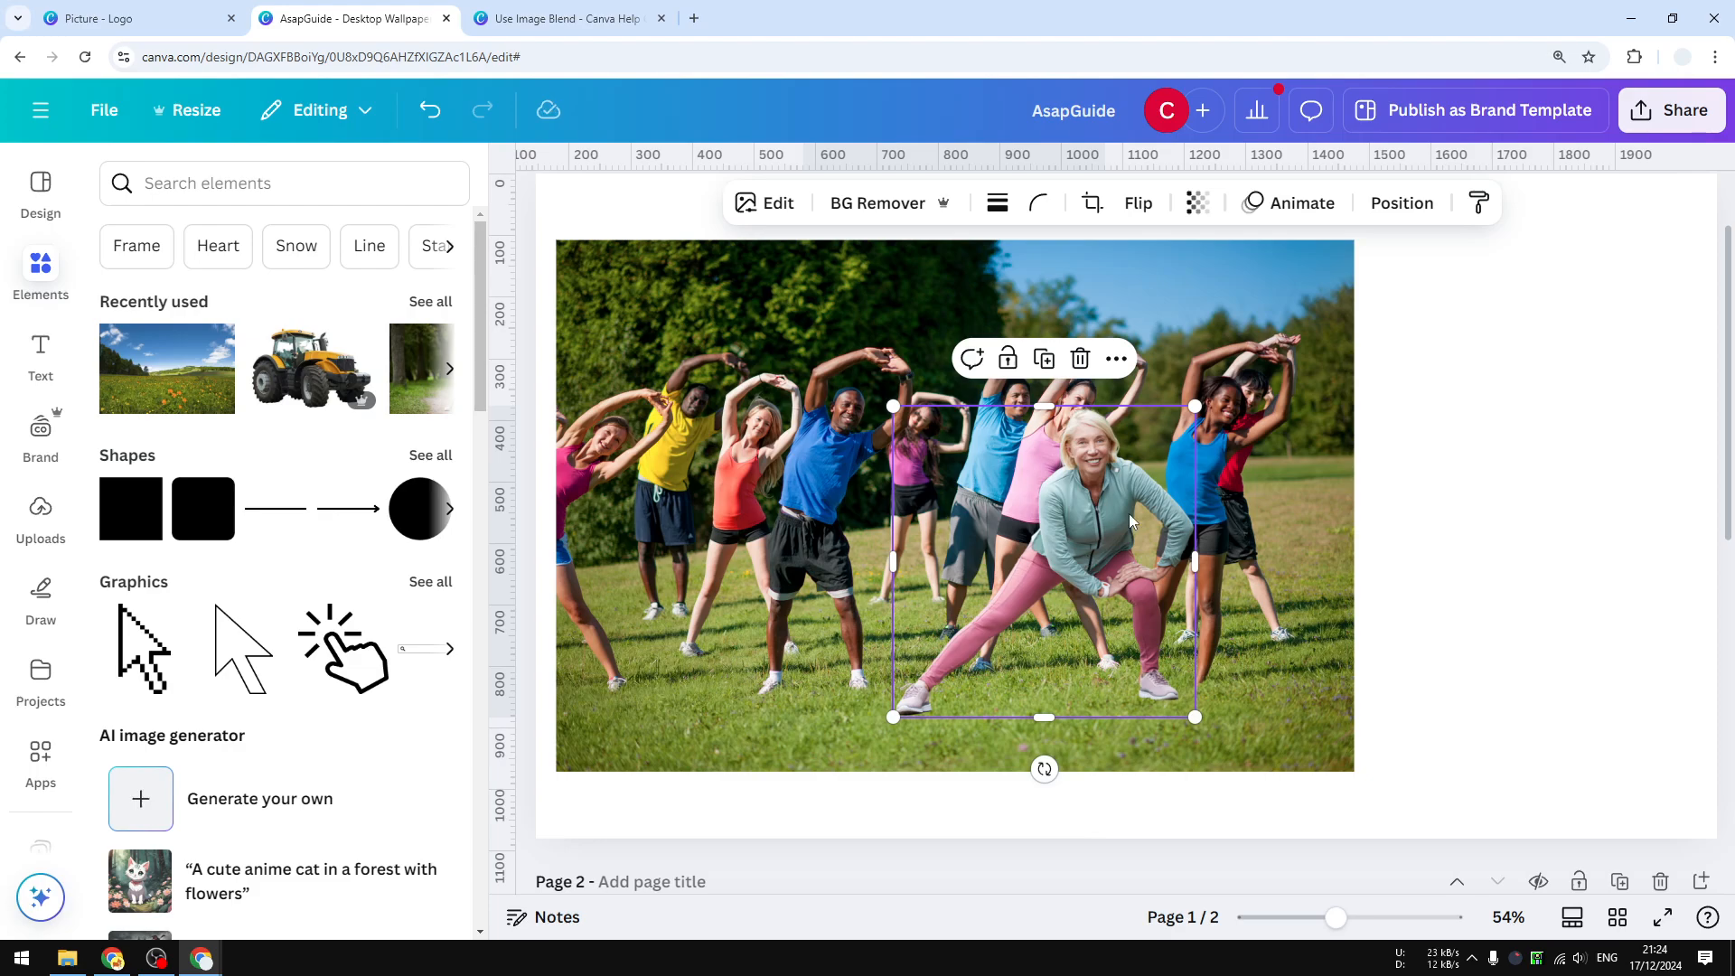
left_click_drag(1195, 407, 1154, 440)
left_click_drag(1068, 548, 1121, 547)
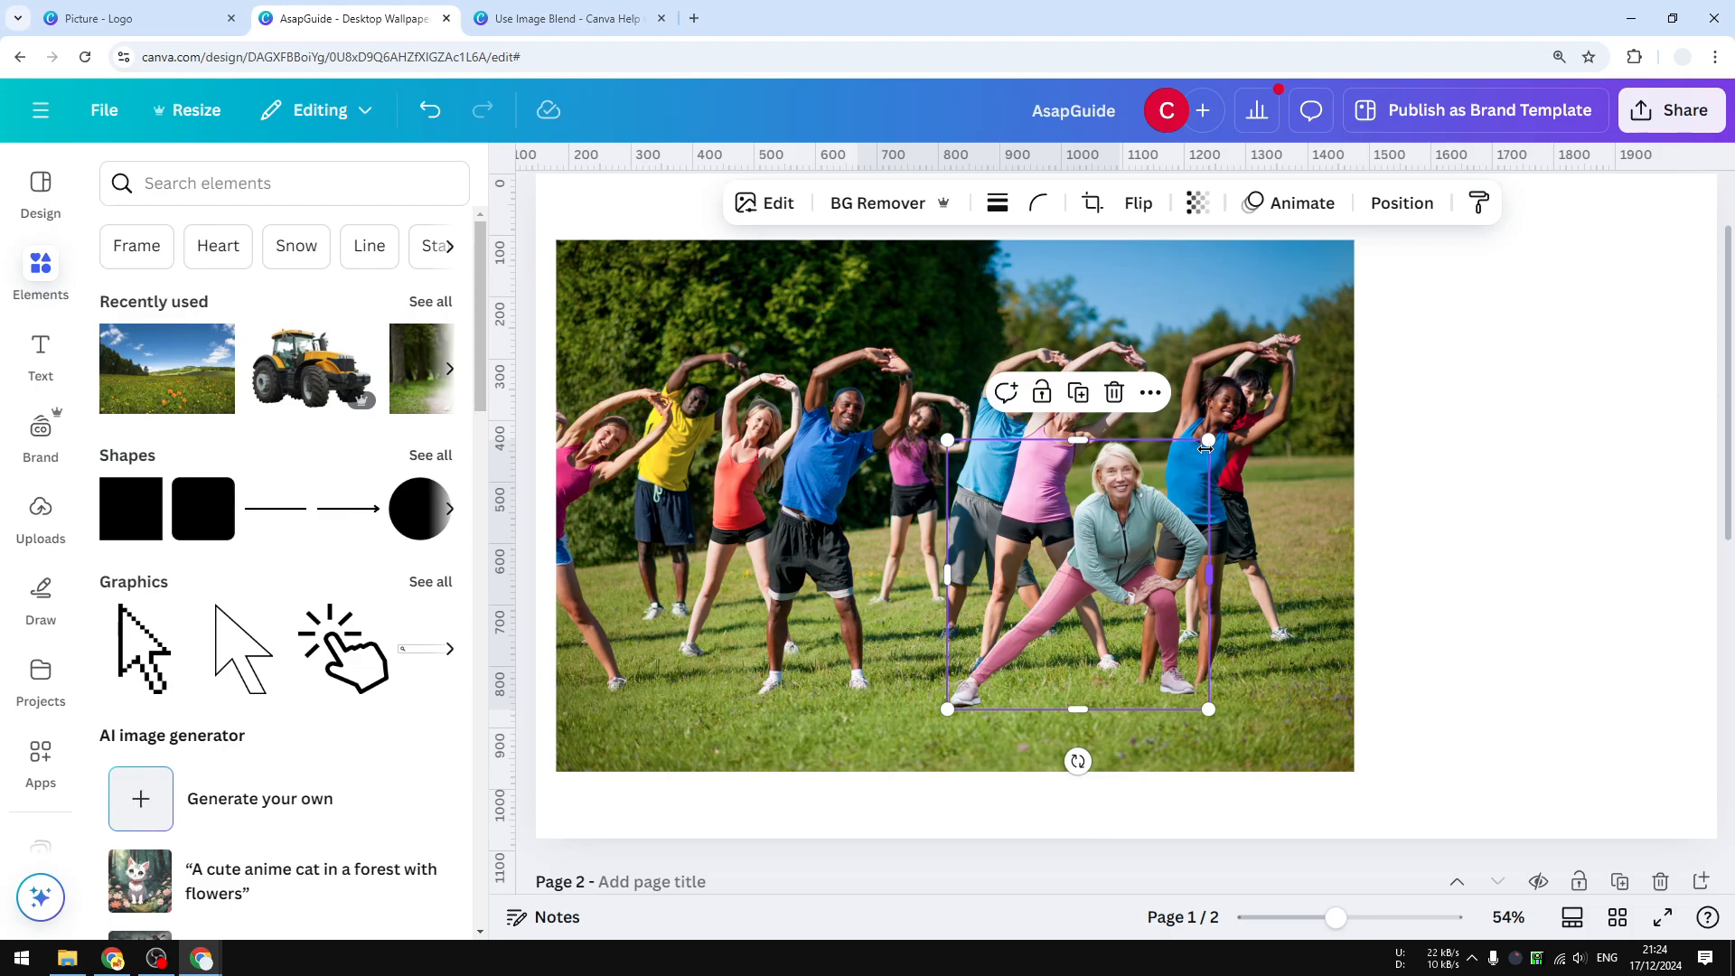
left_click_drag(1206, 449, 1195, 488)
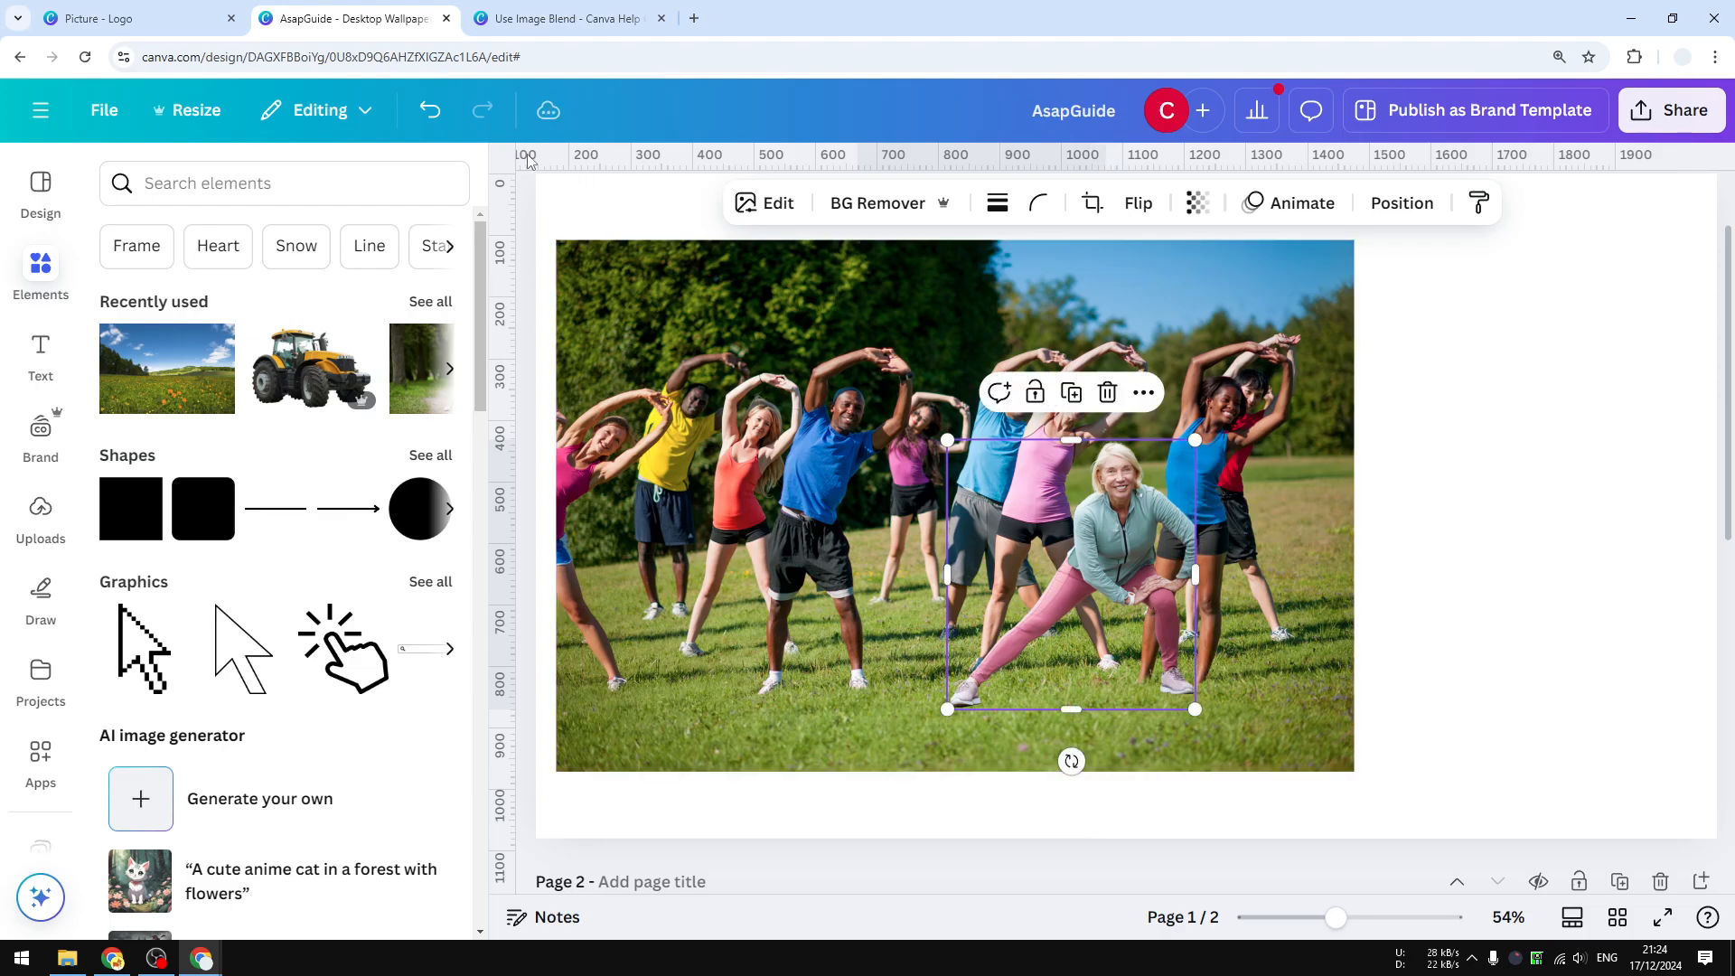
left_click(430, 109)
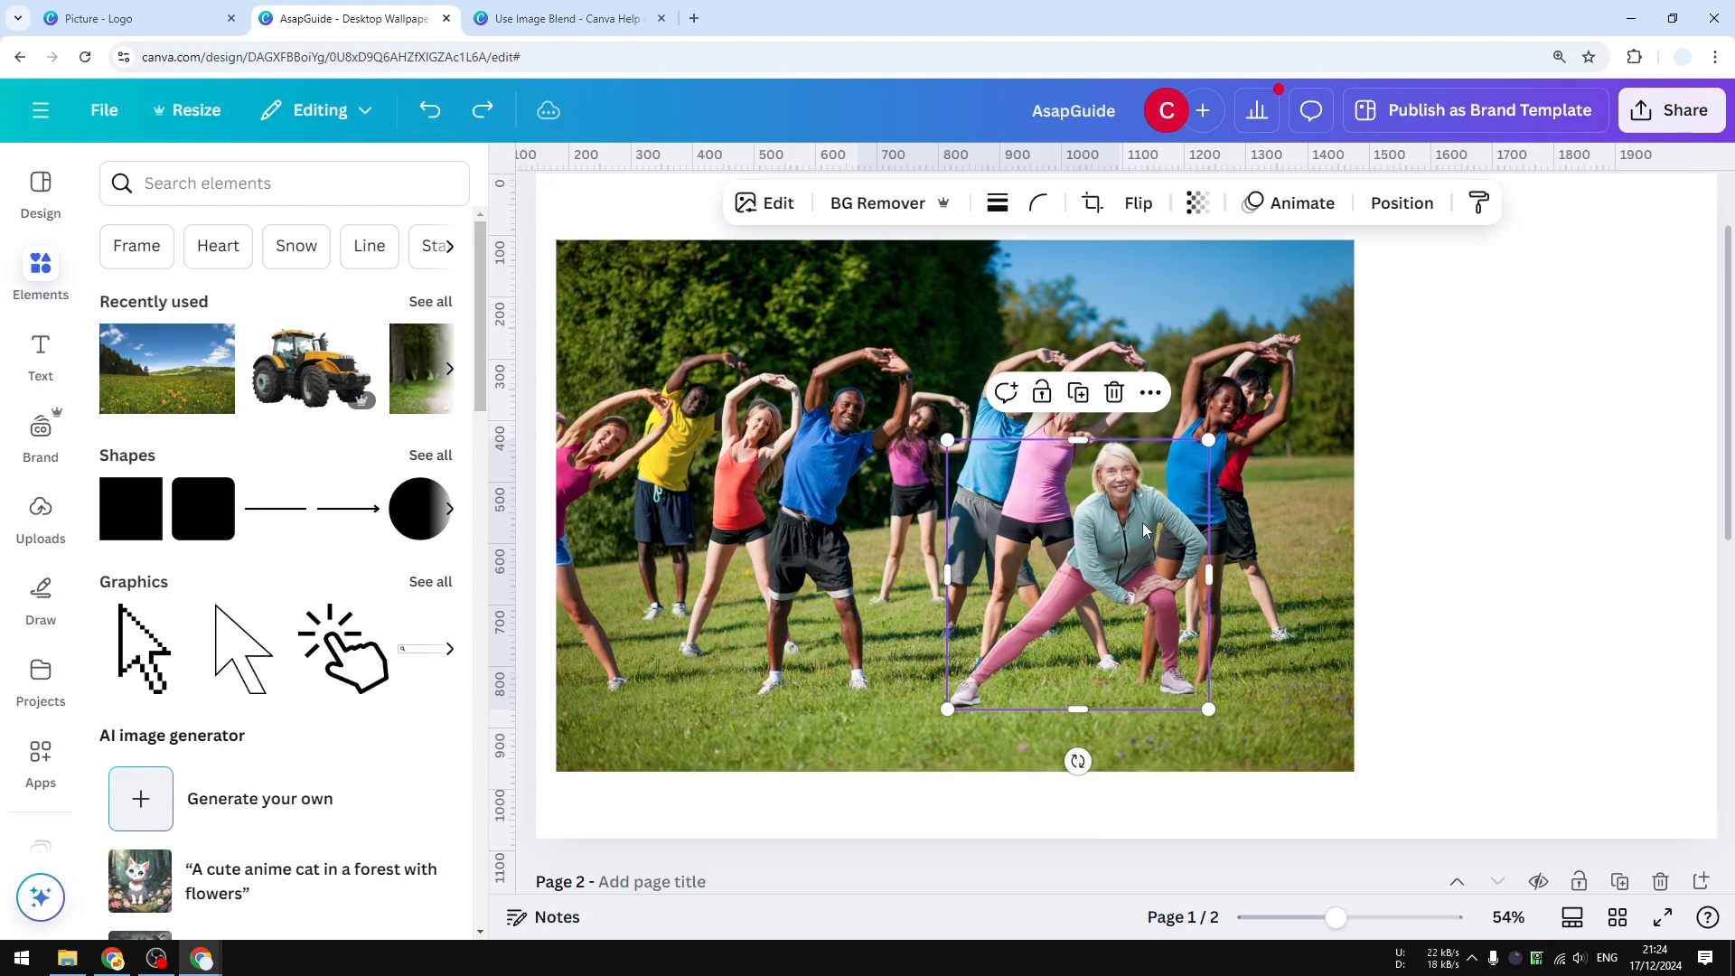
mouse_move(1209, 440)
left_mouse_down()
mouse_move(1199, 455)
mouse_move(1217, 452)
left_mouse_up()
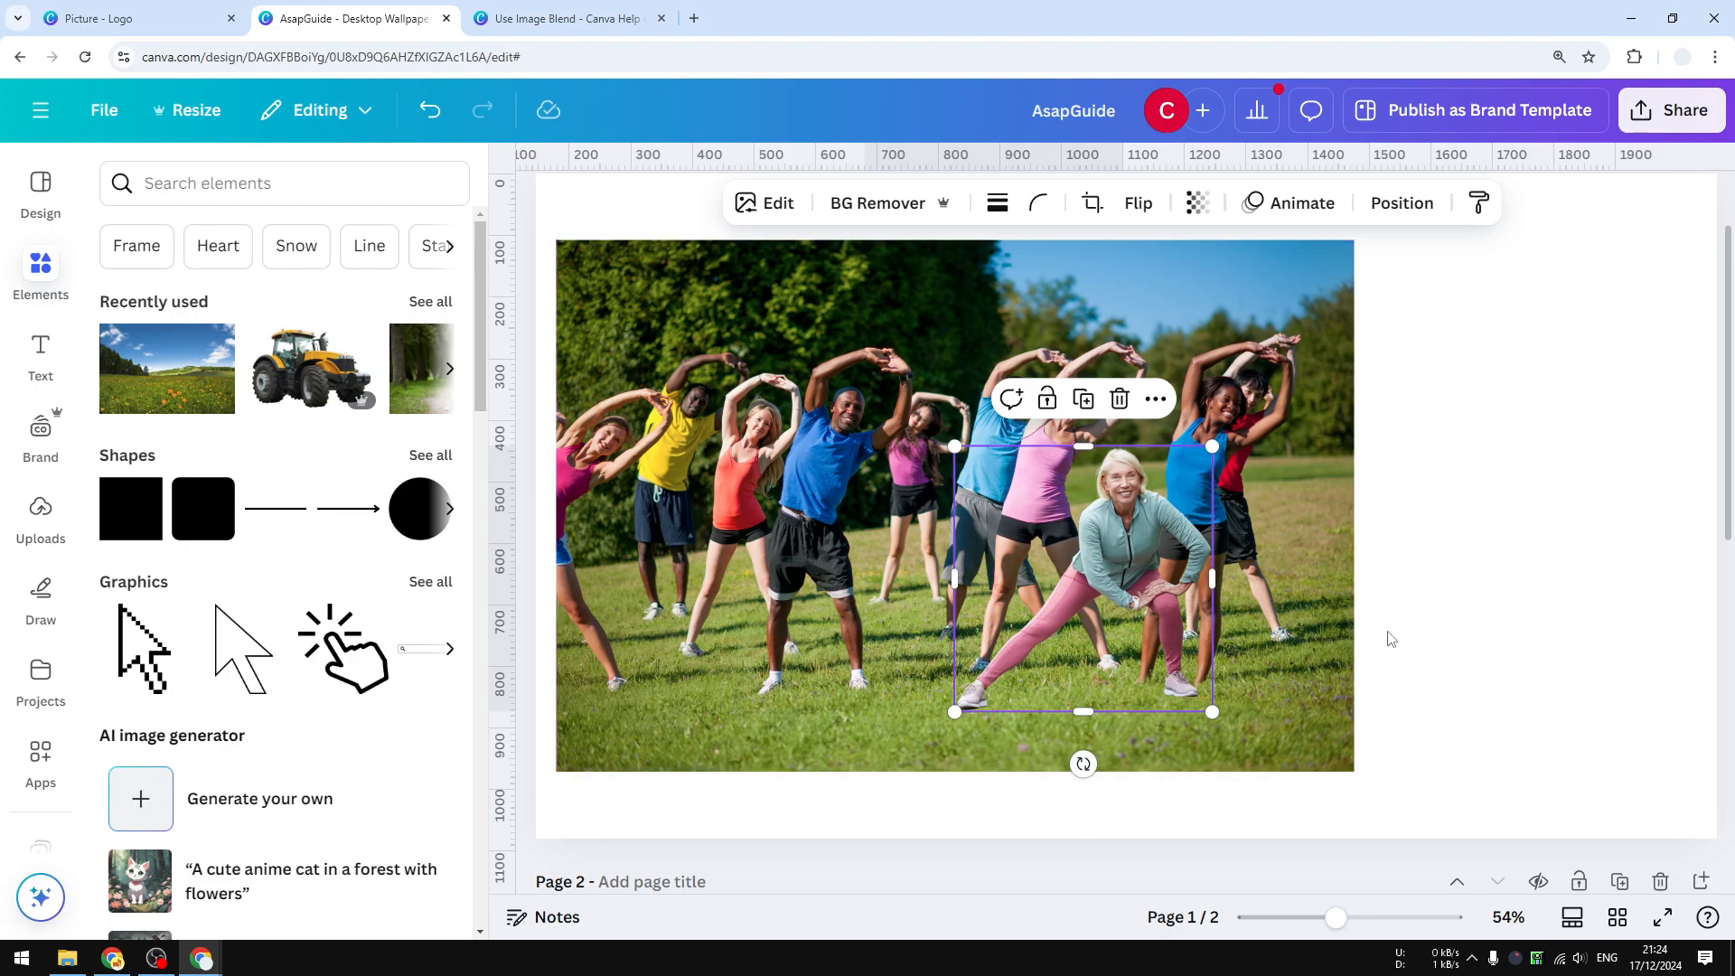
left_click(1458, 587)
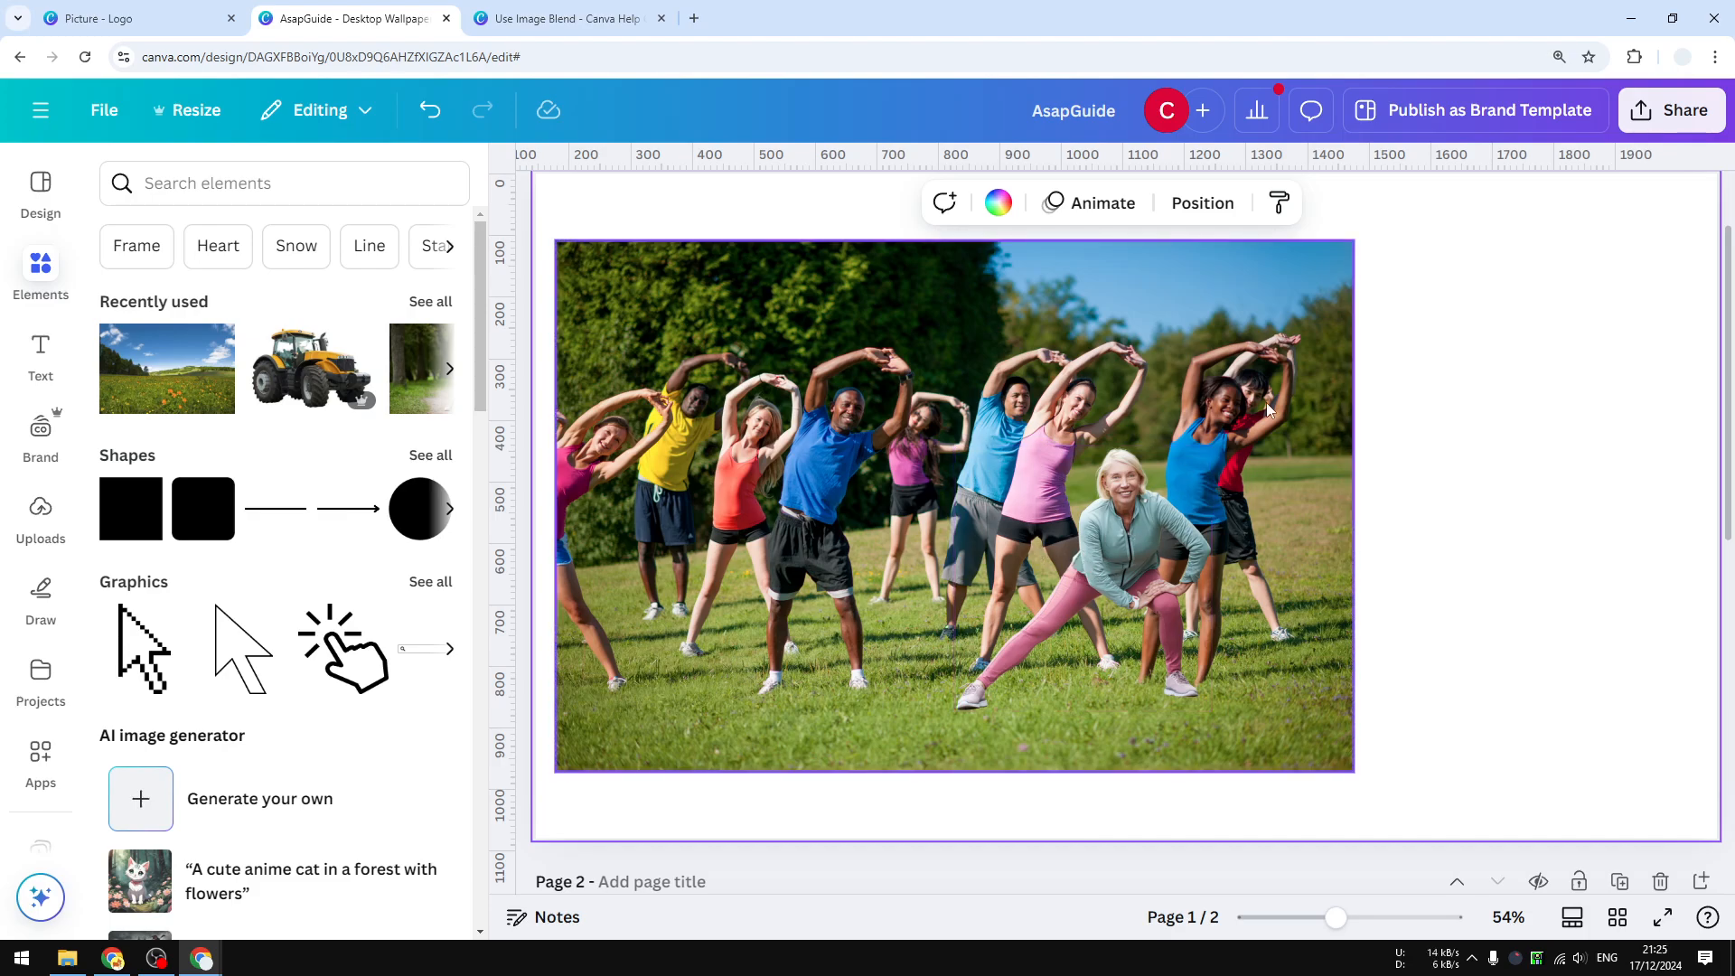
Apply Auto-adjust to the woman cutout's colours, then reset the adjustments.
left_click(1122, 582)
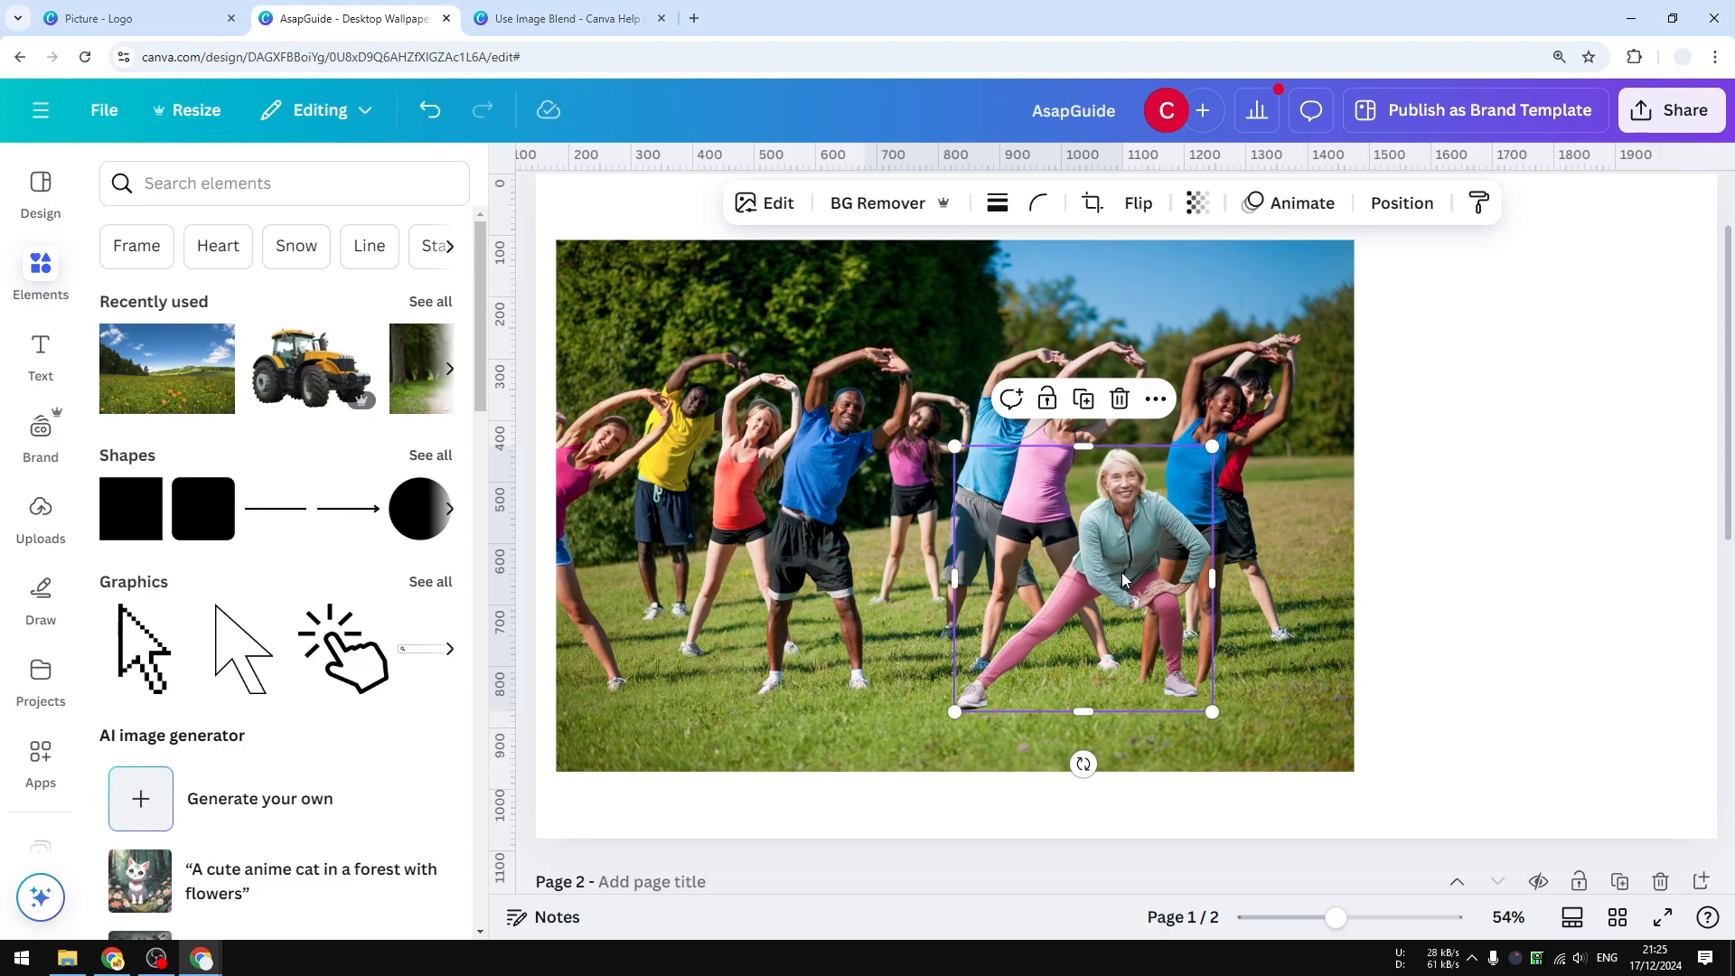
left_click(1411, 549)
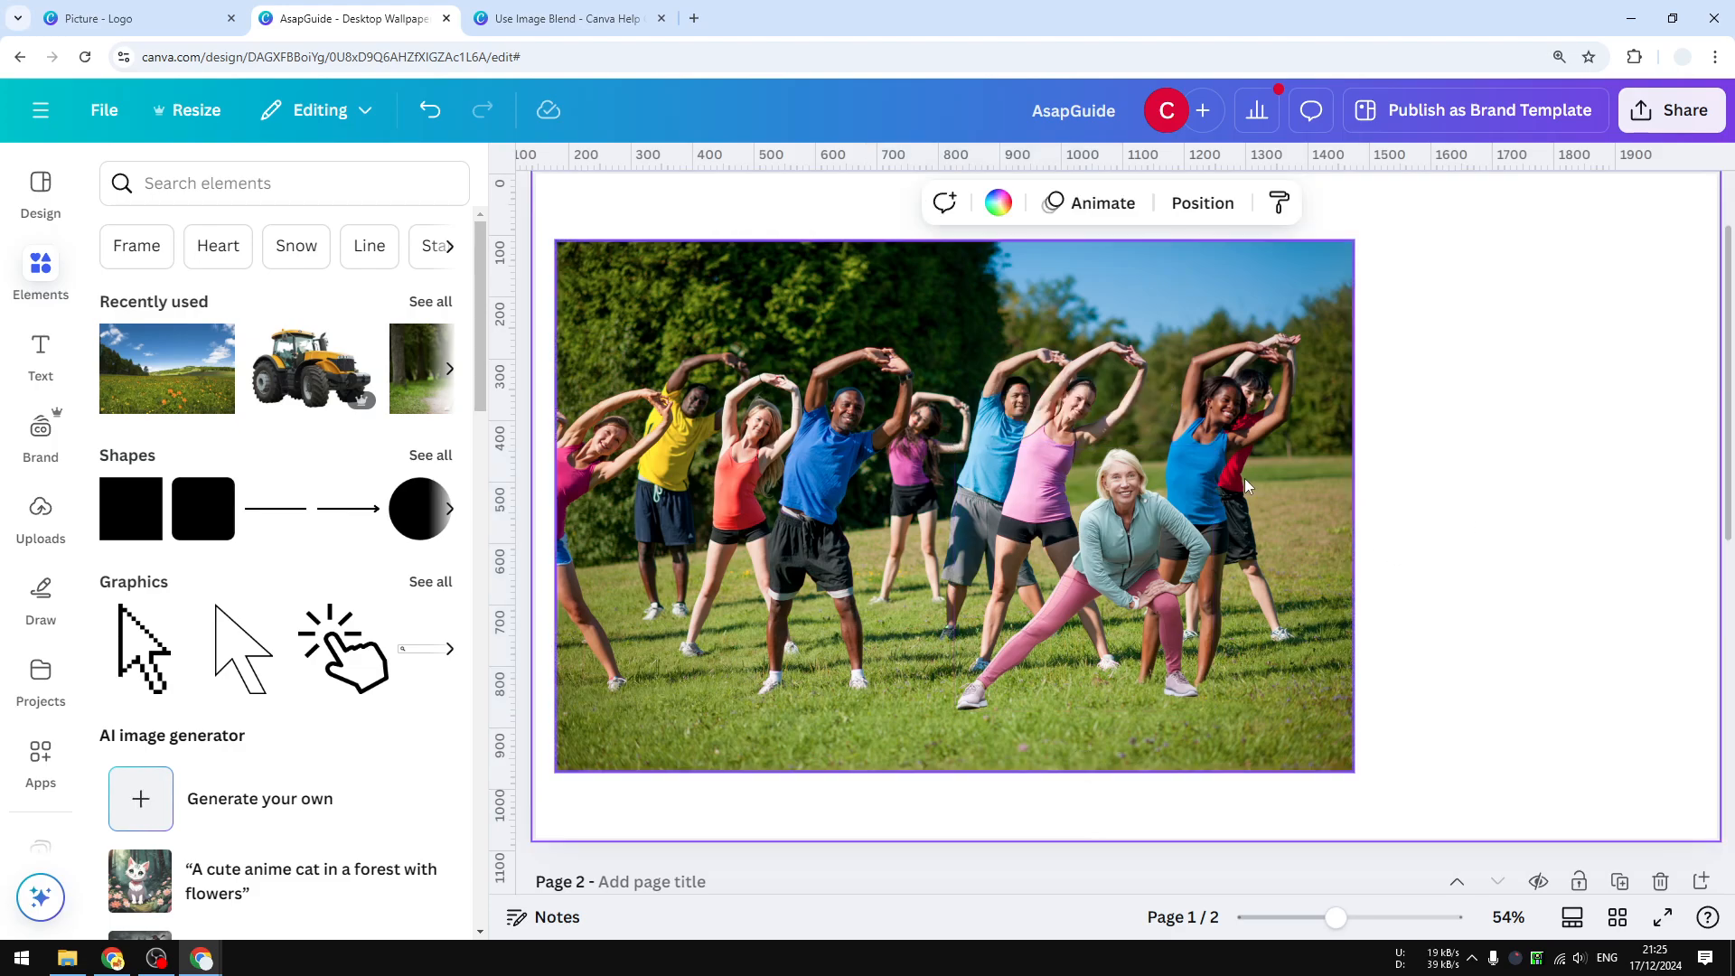
left_click(1091, 565)
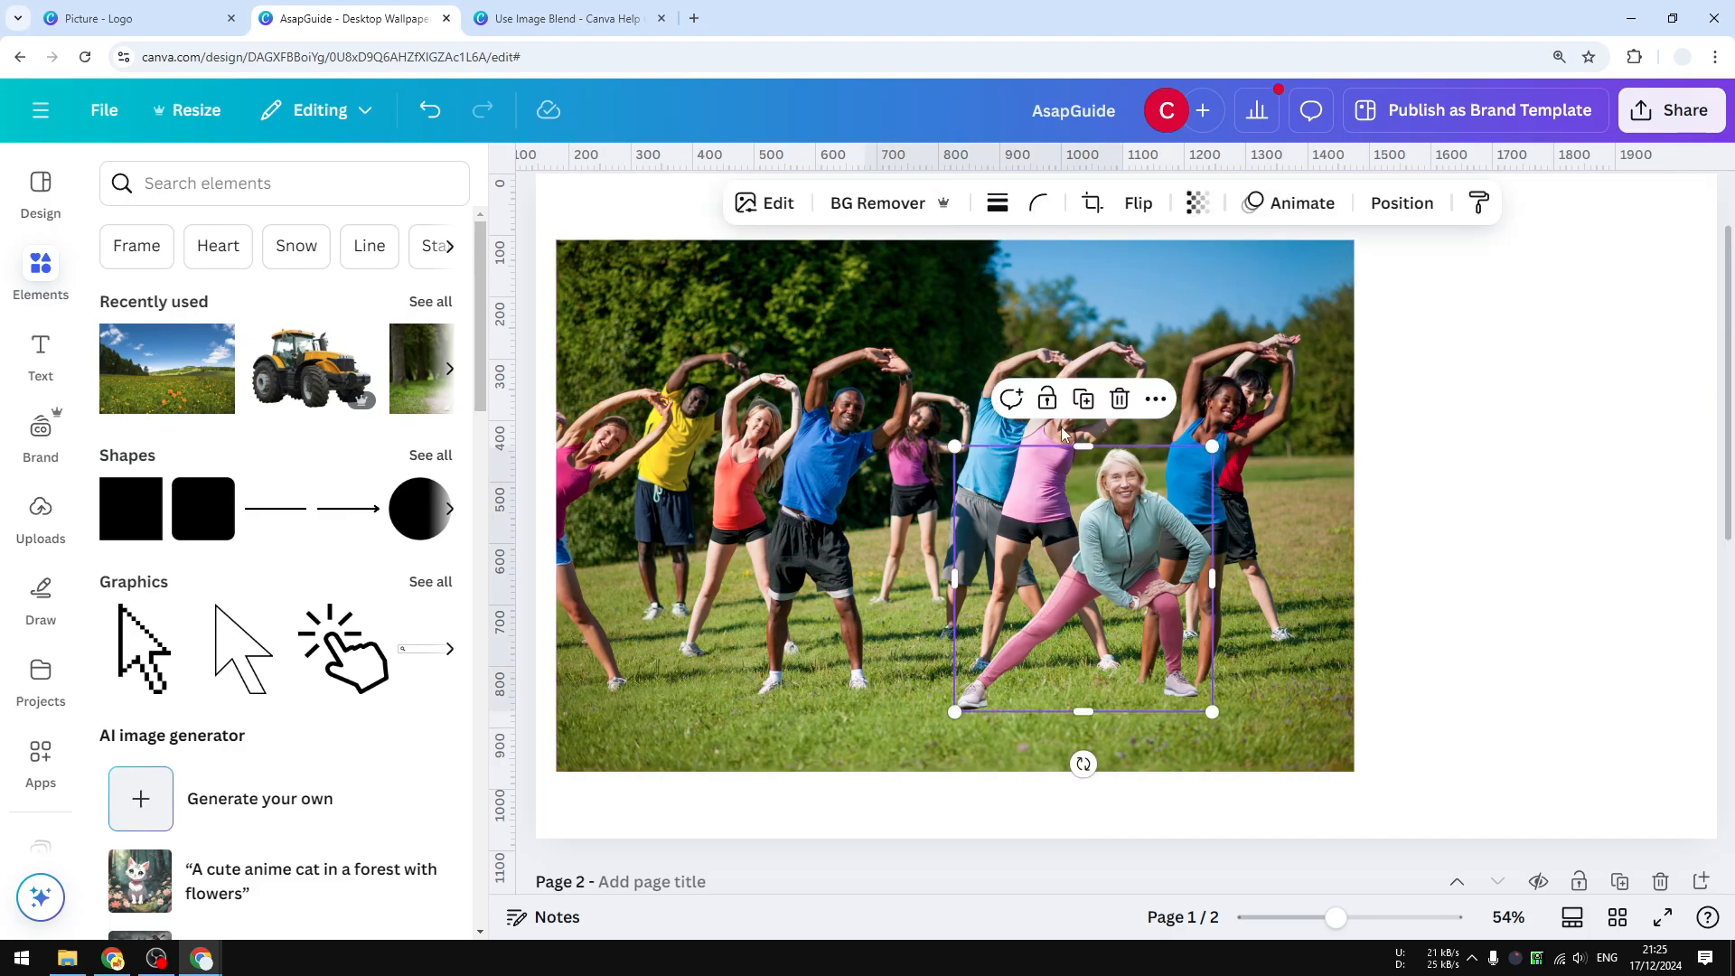
left_click(775, 203)
left_click(311, 259)
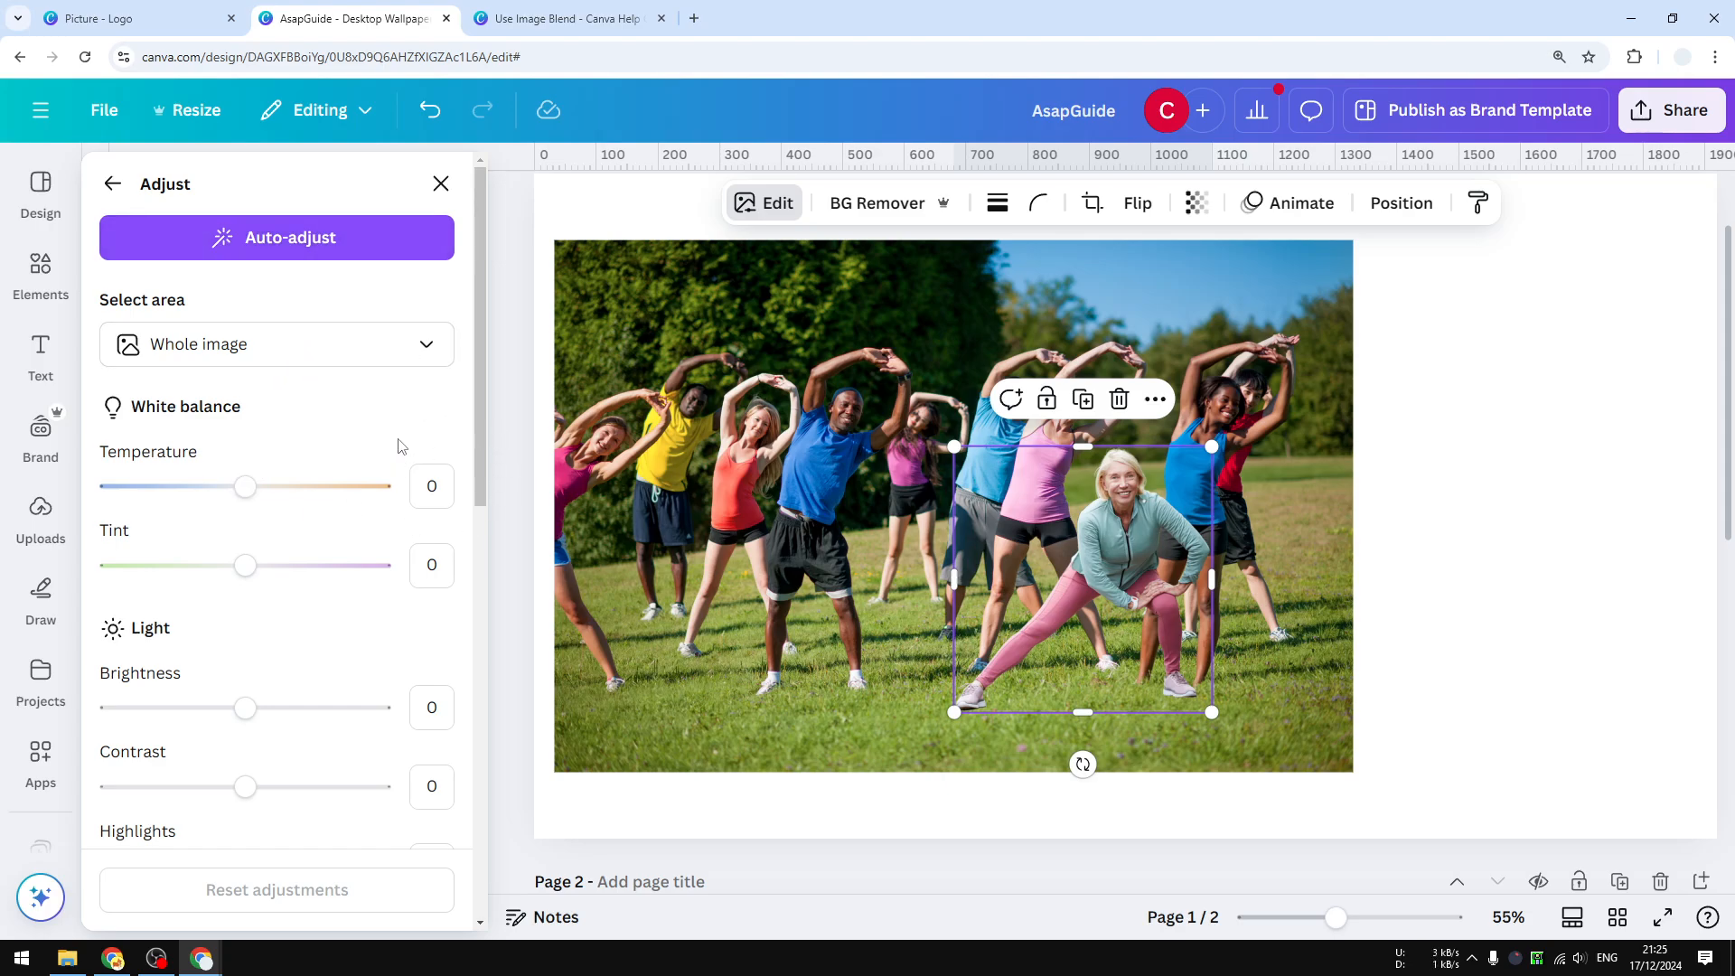
left_click_drag(484, 378, 502, 250)
left_click(274, 237)
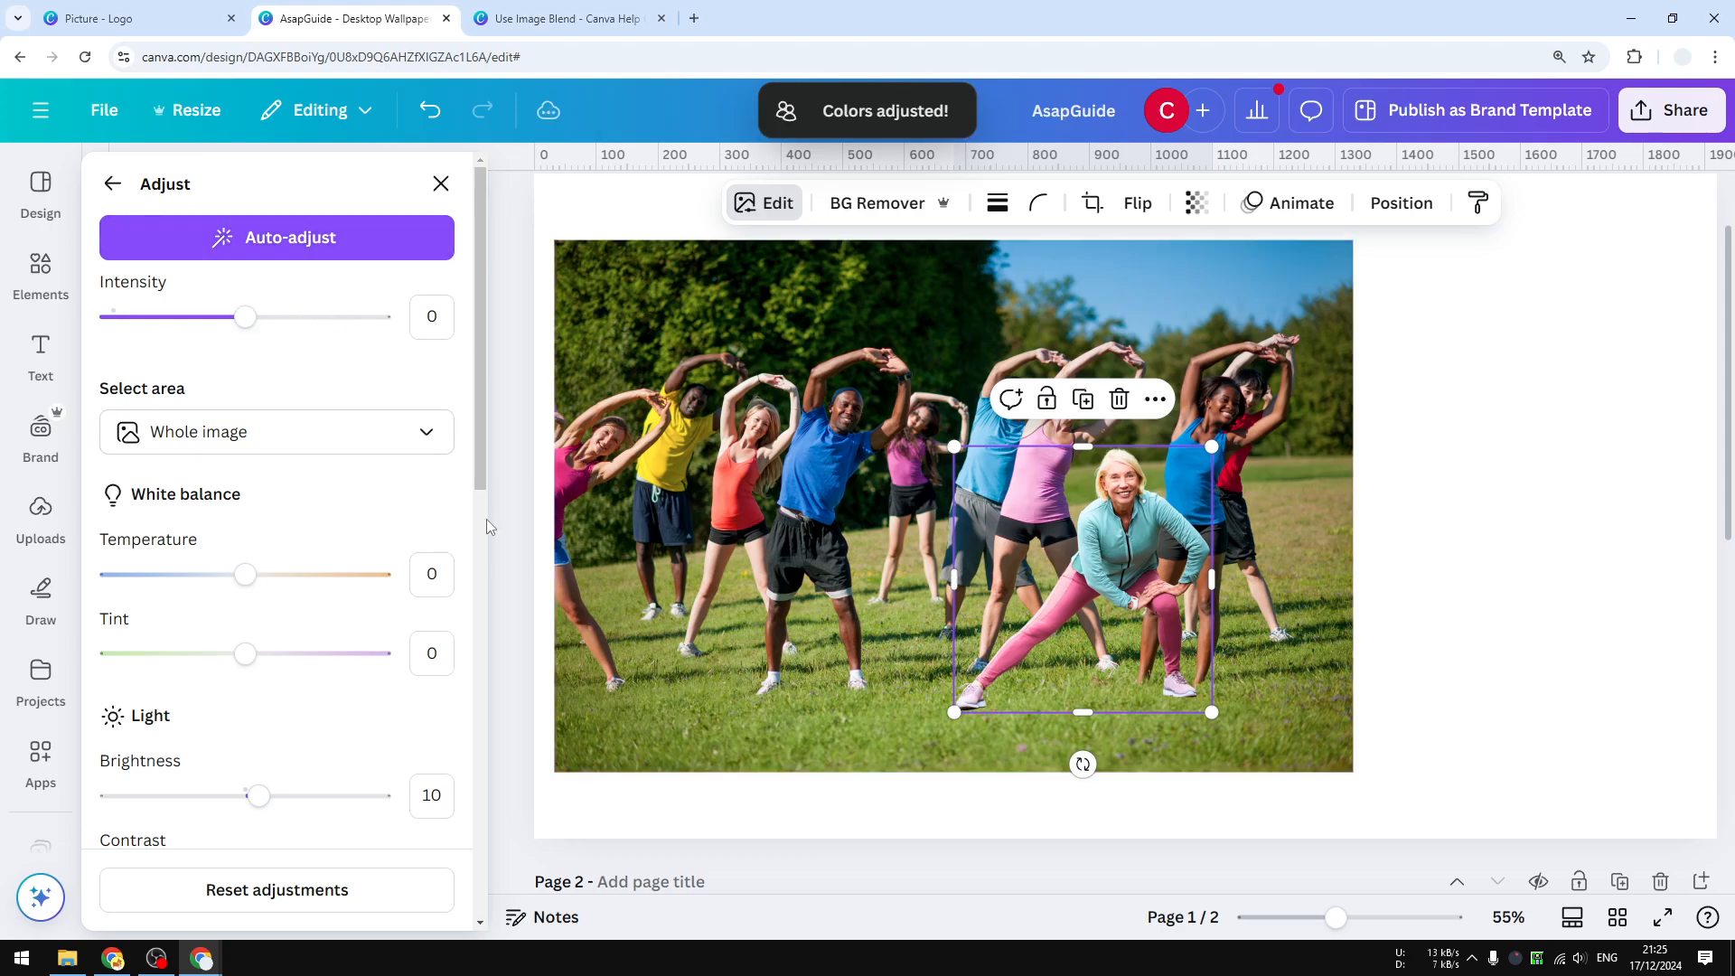
left_click(382, 903)
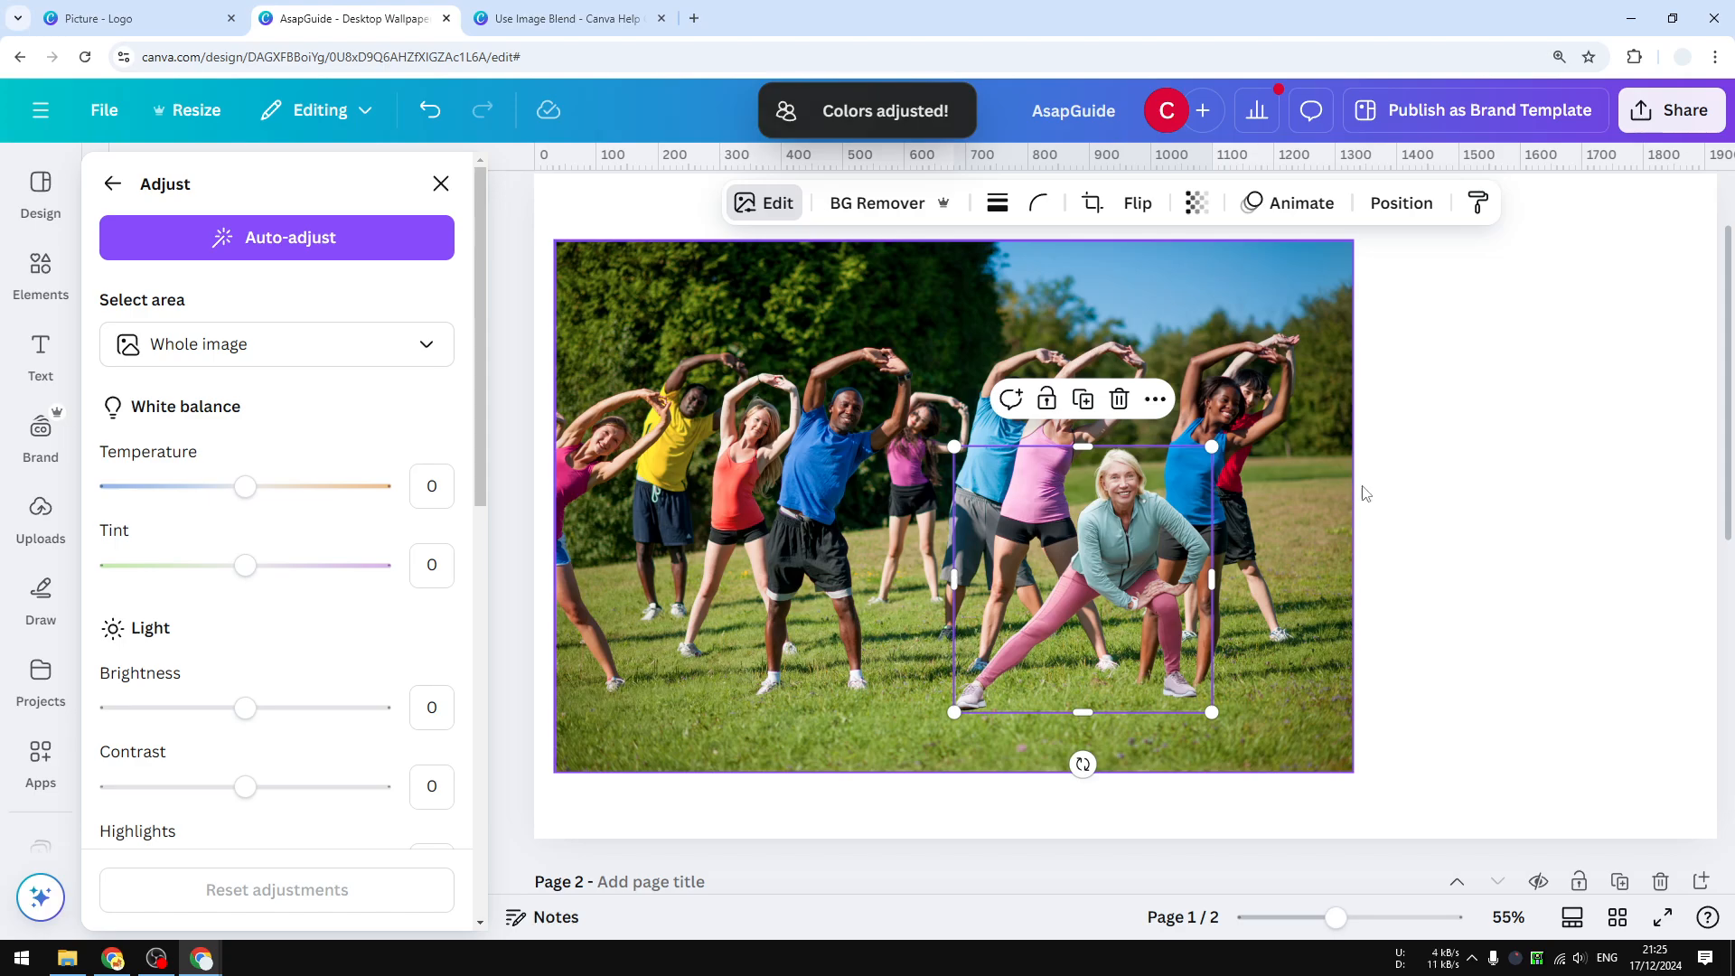
left_click(1457, 553)
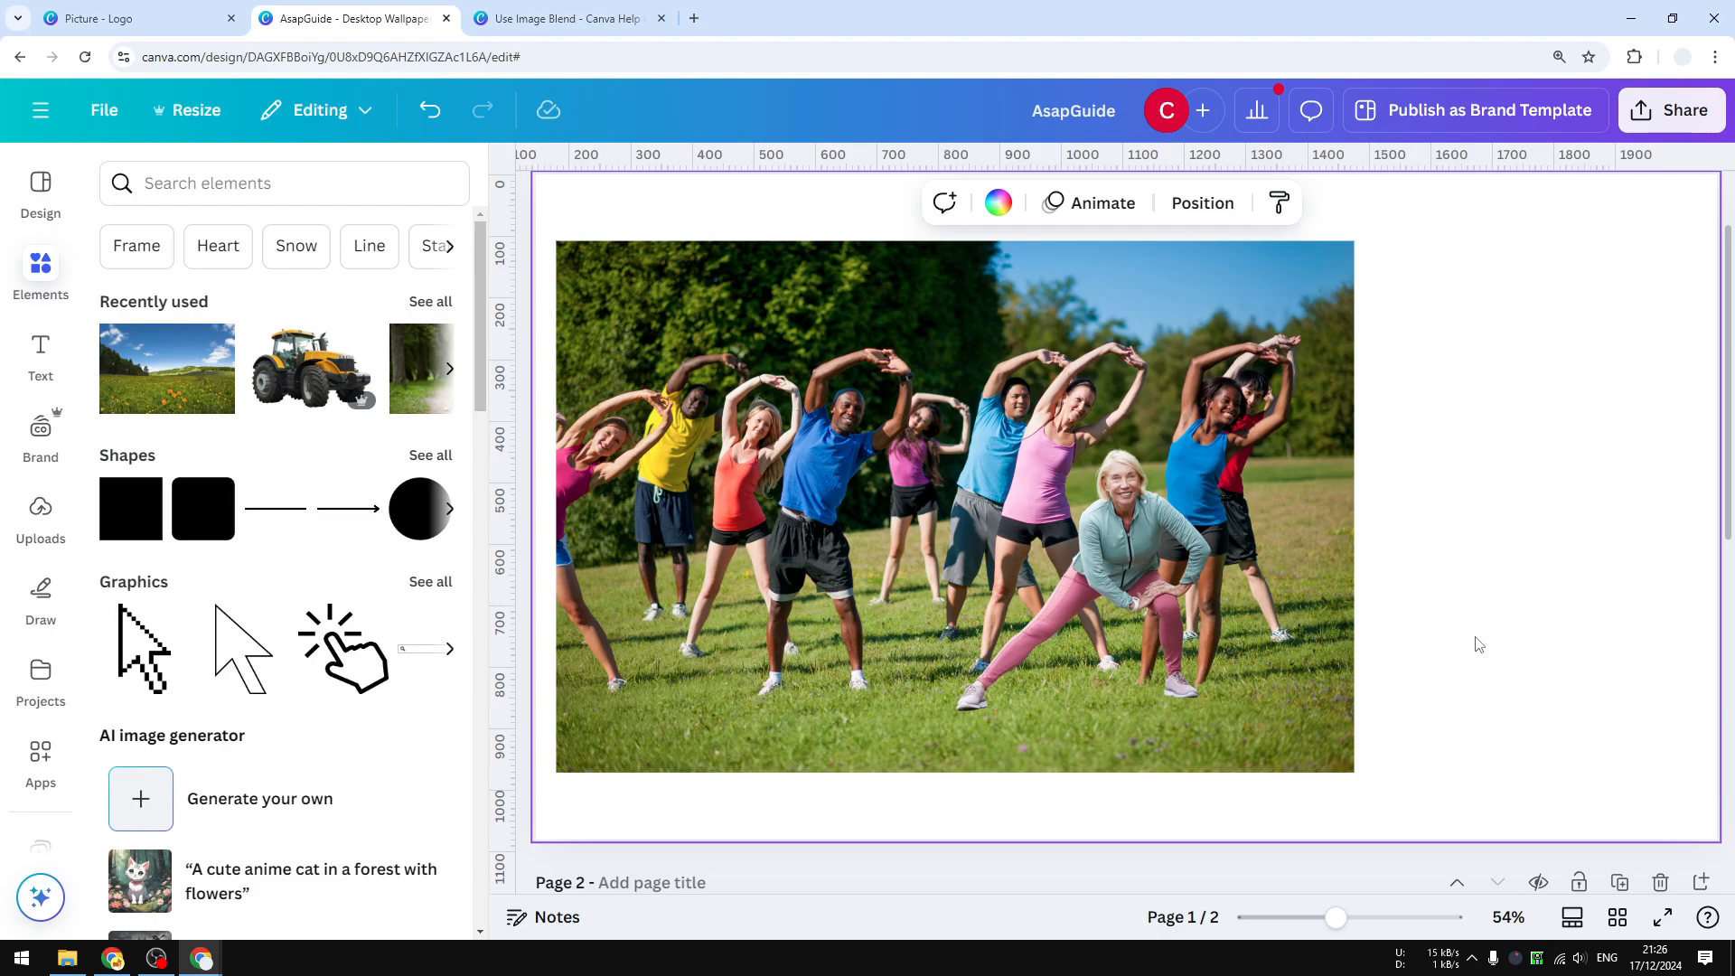
left_click_drag(1507, 666, 957, 476)
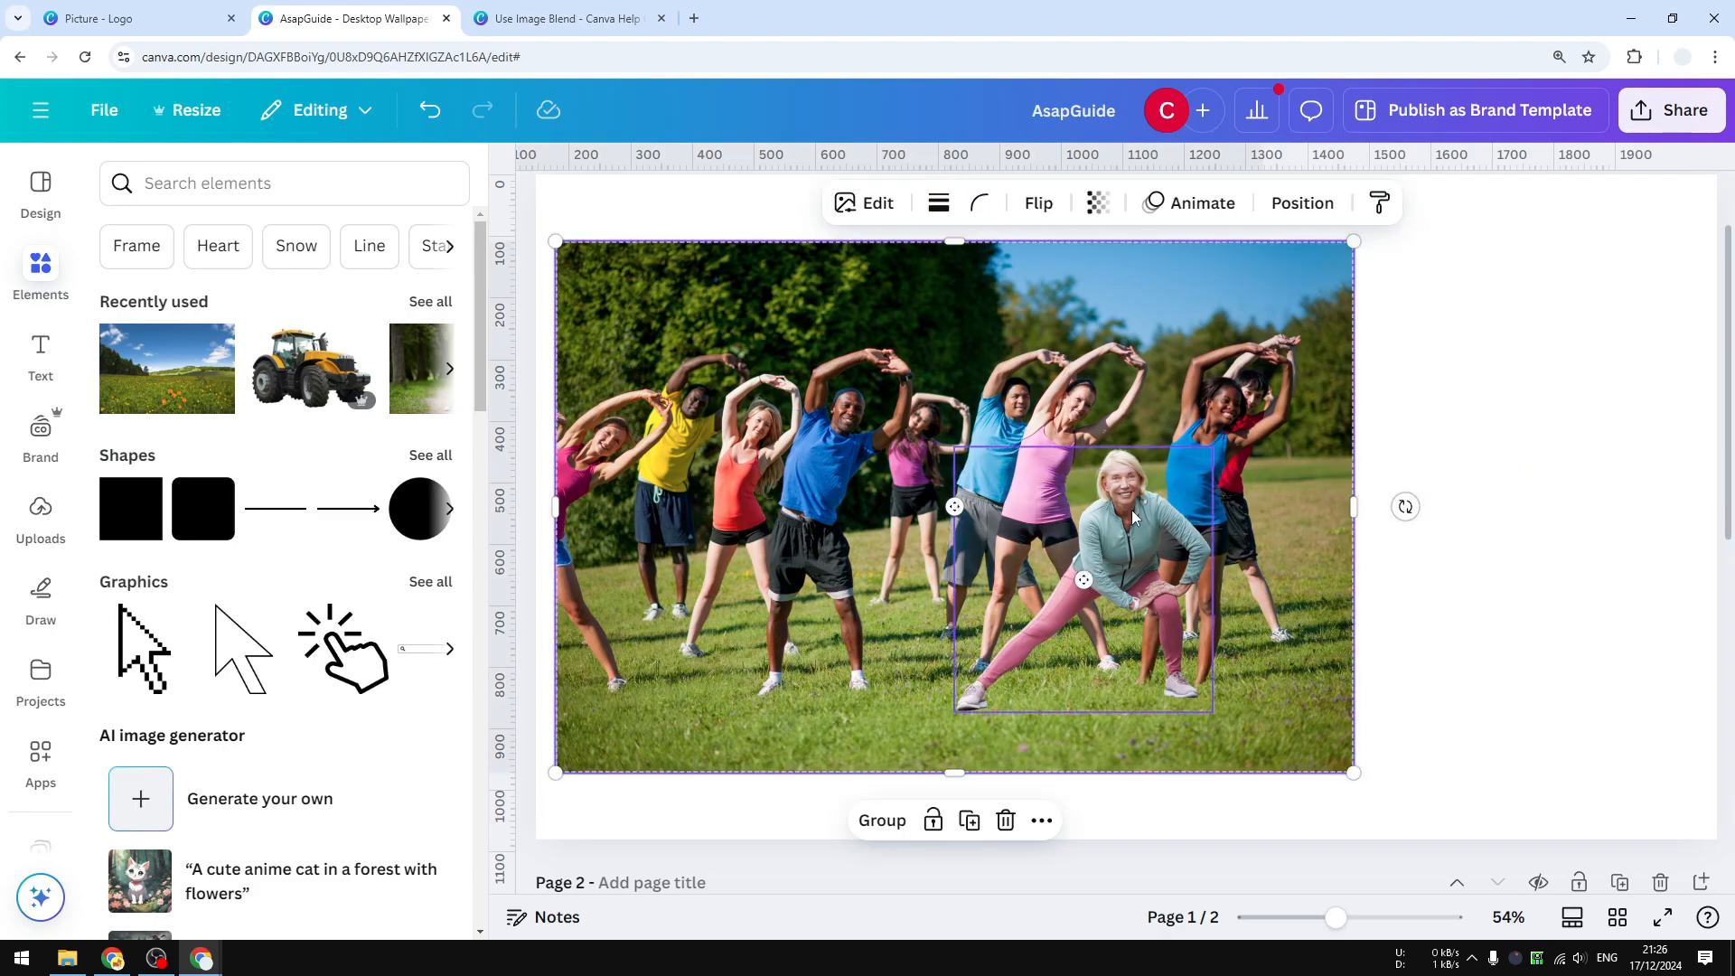
left_click(1522, 629)
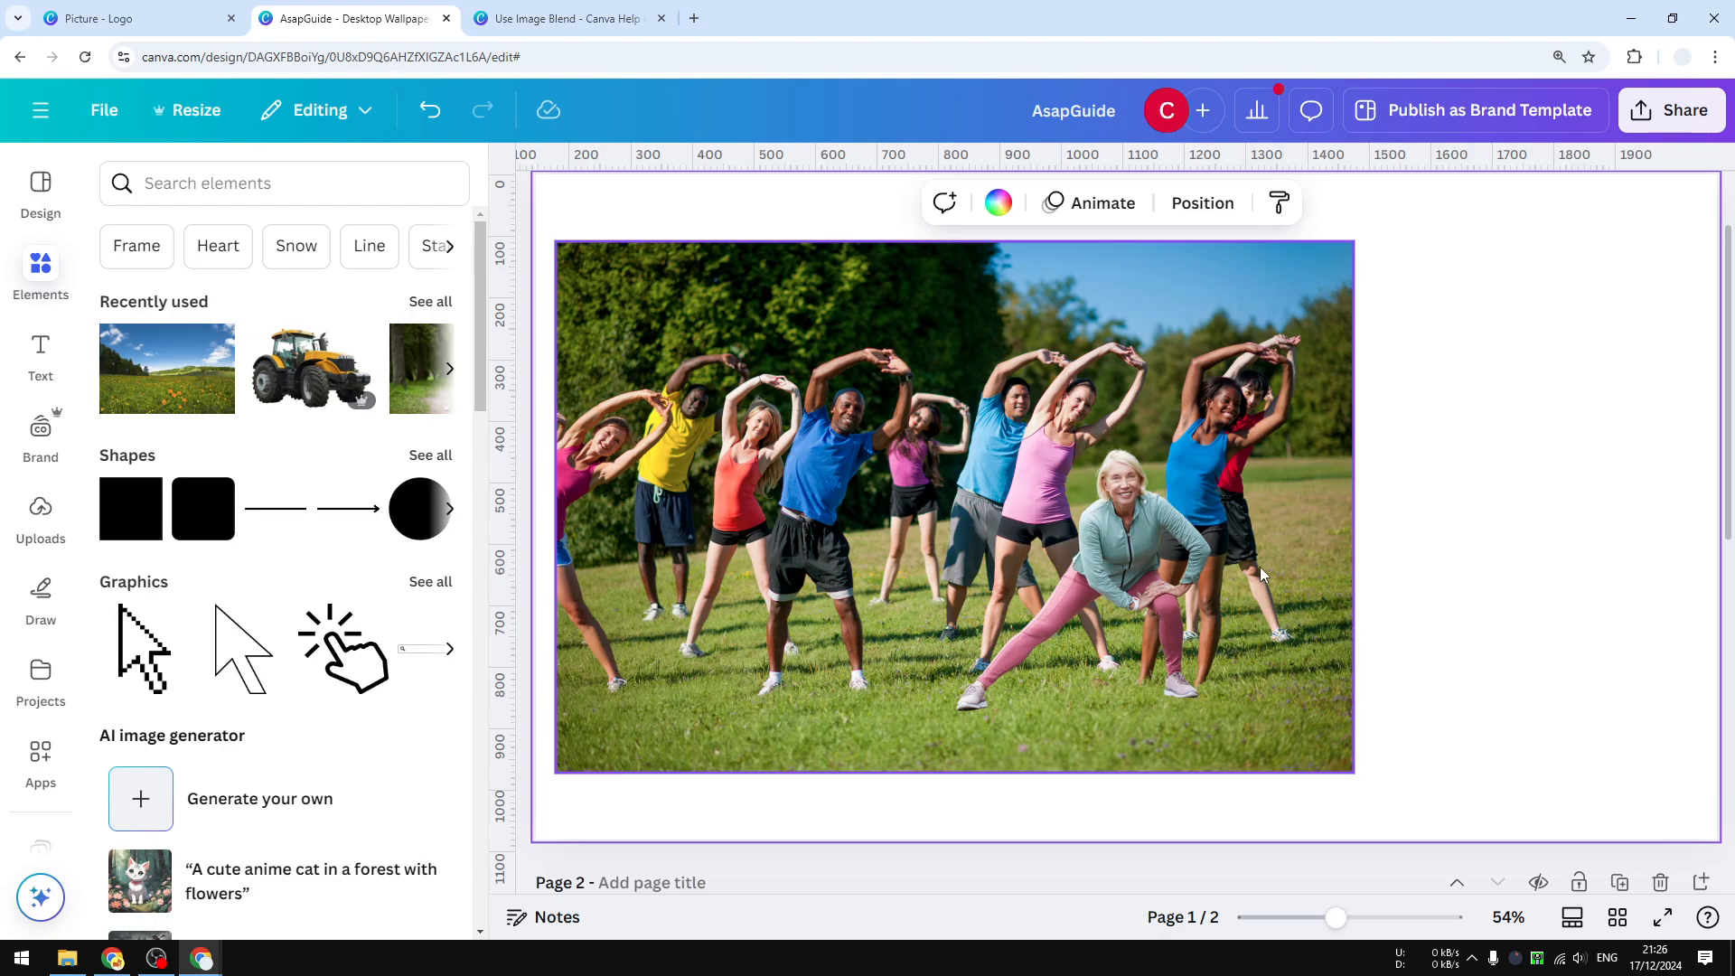
left_click(1118, 516)
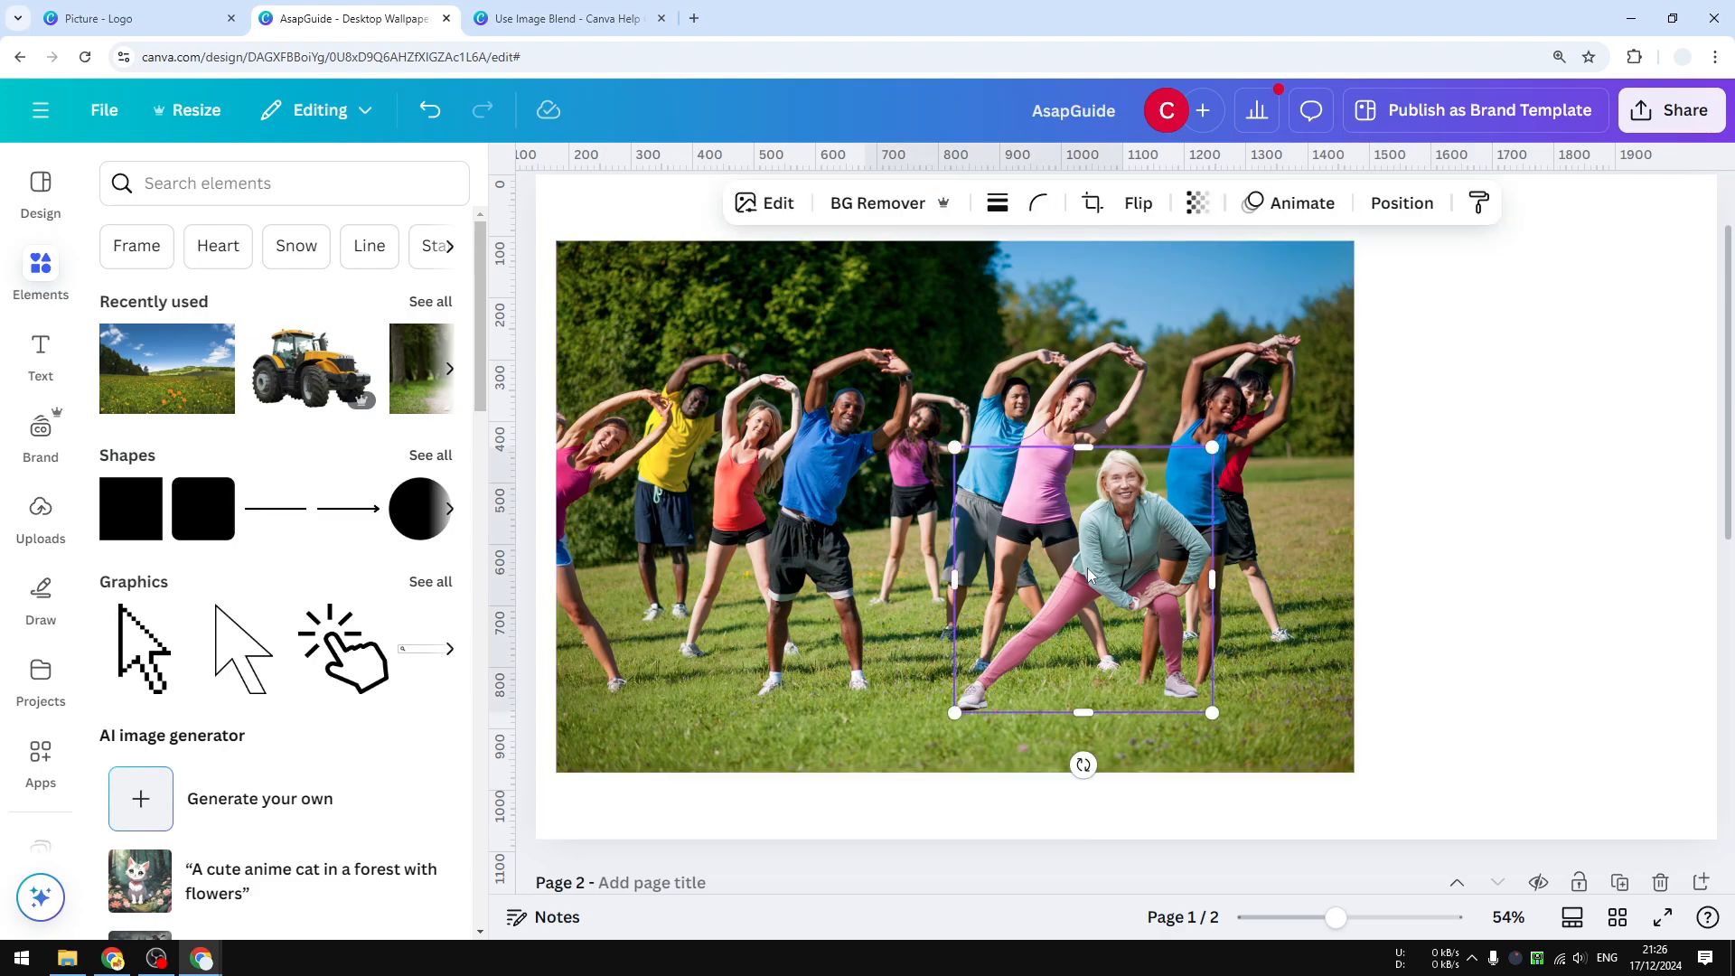
Try to blend the woman cutout into the group exercise photo by selecting both and running Blend images.
left_click(1302, 470, "shift")
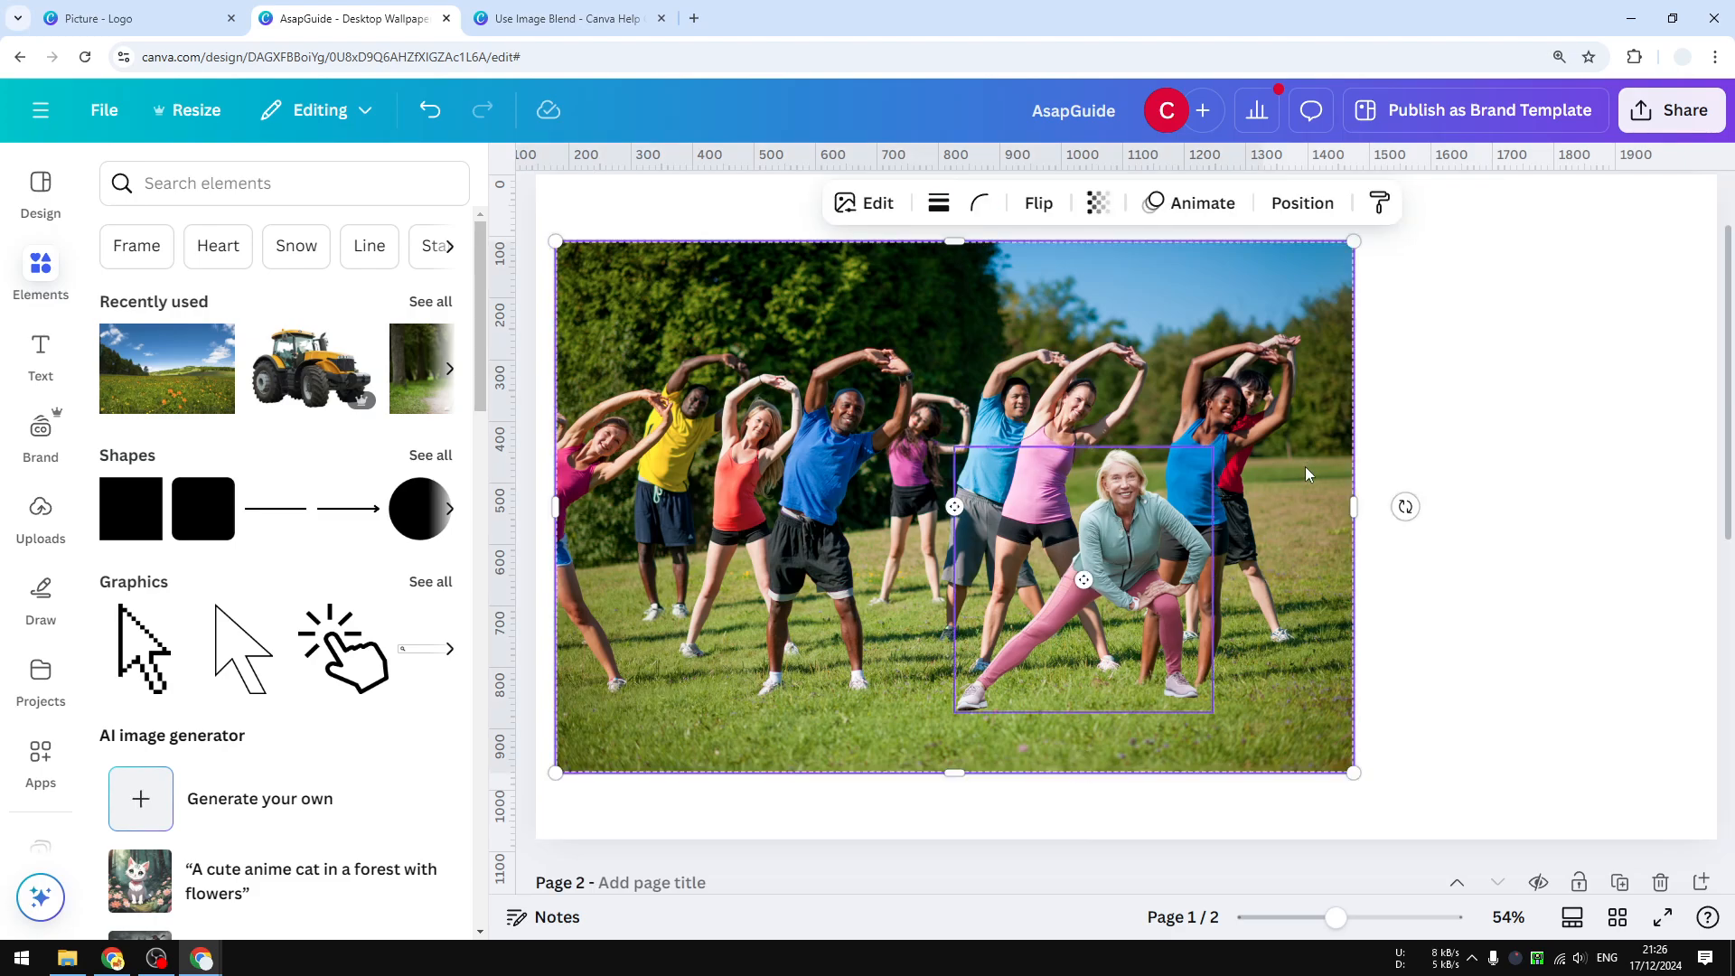
left_click(868, 198)
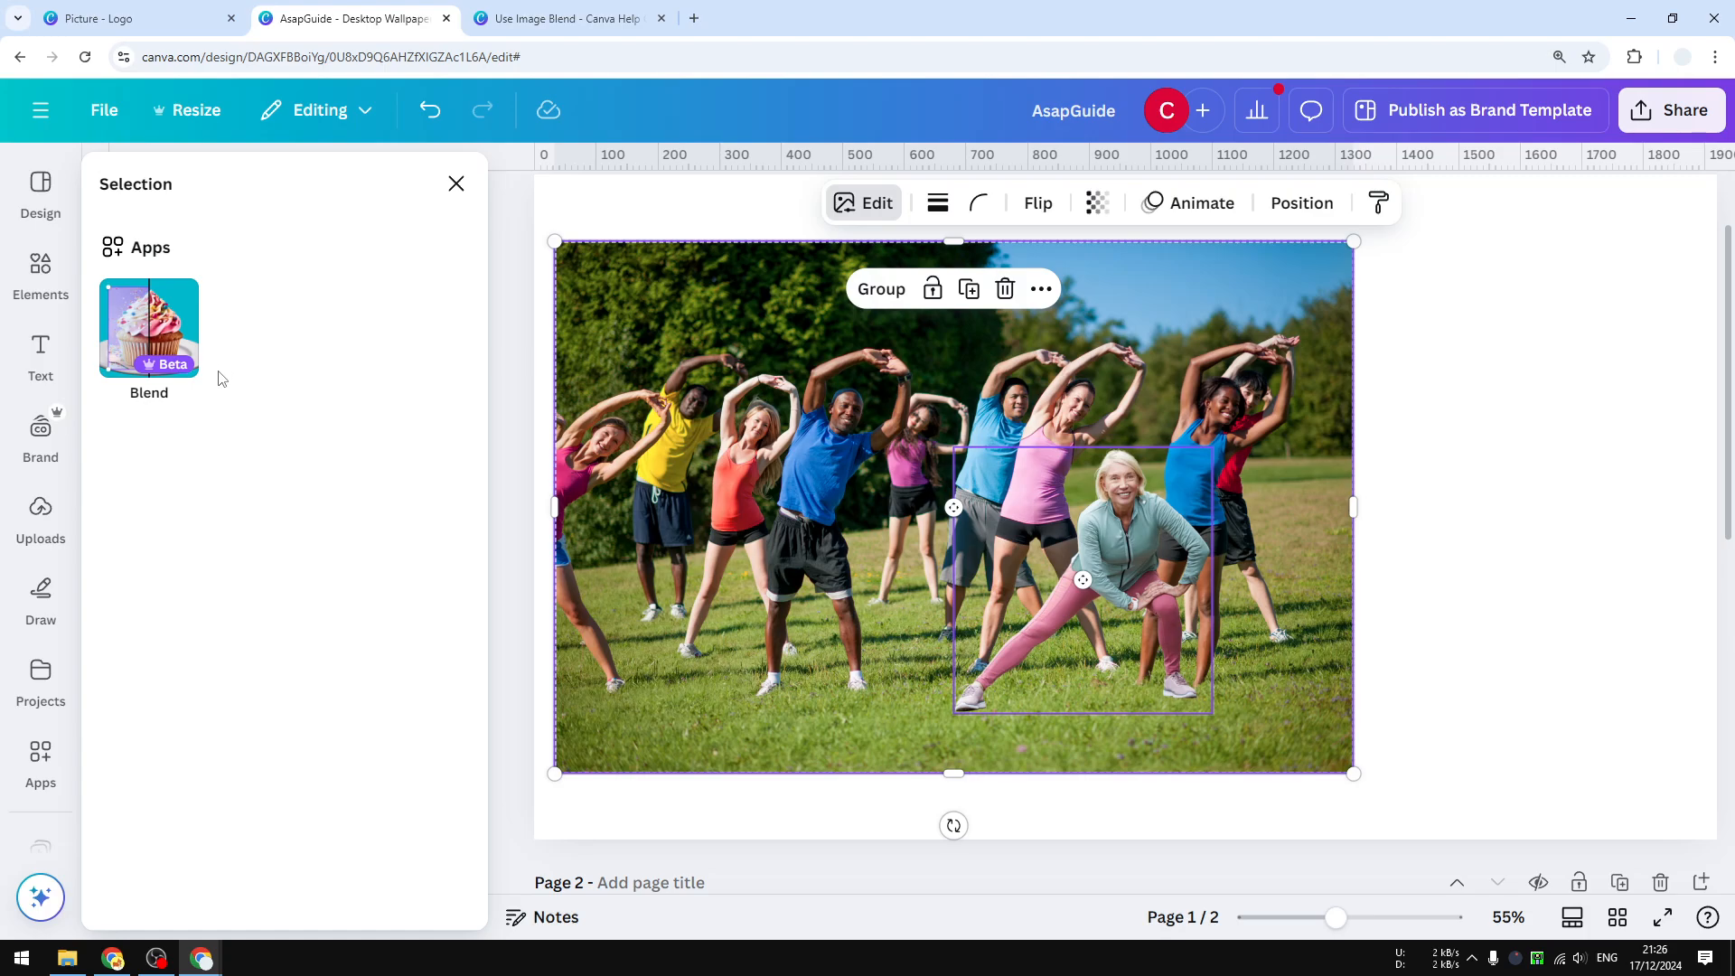
left_click(150, 336)
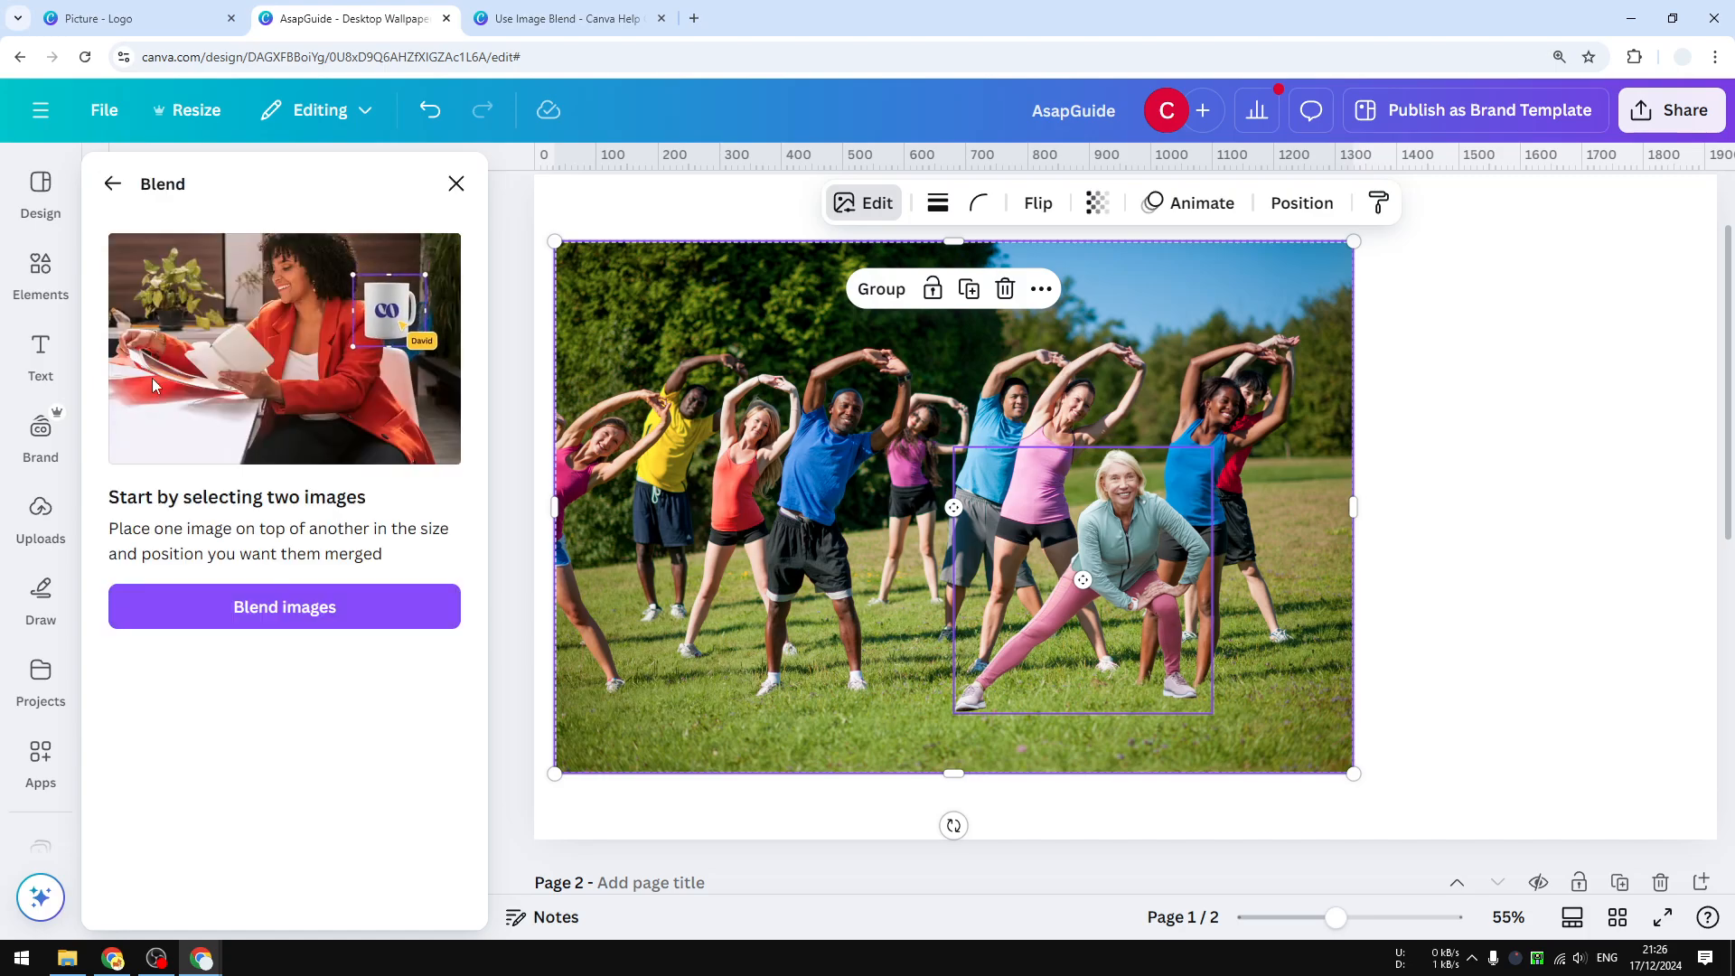
left_click(281, 611)
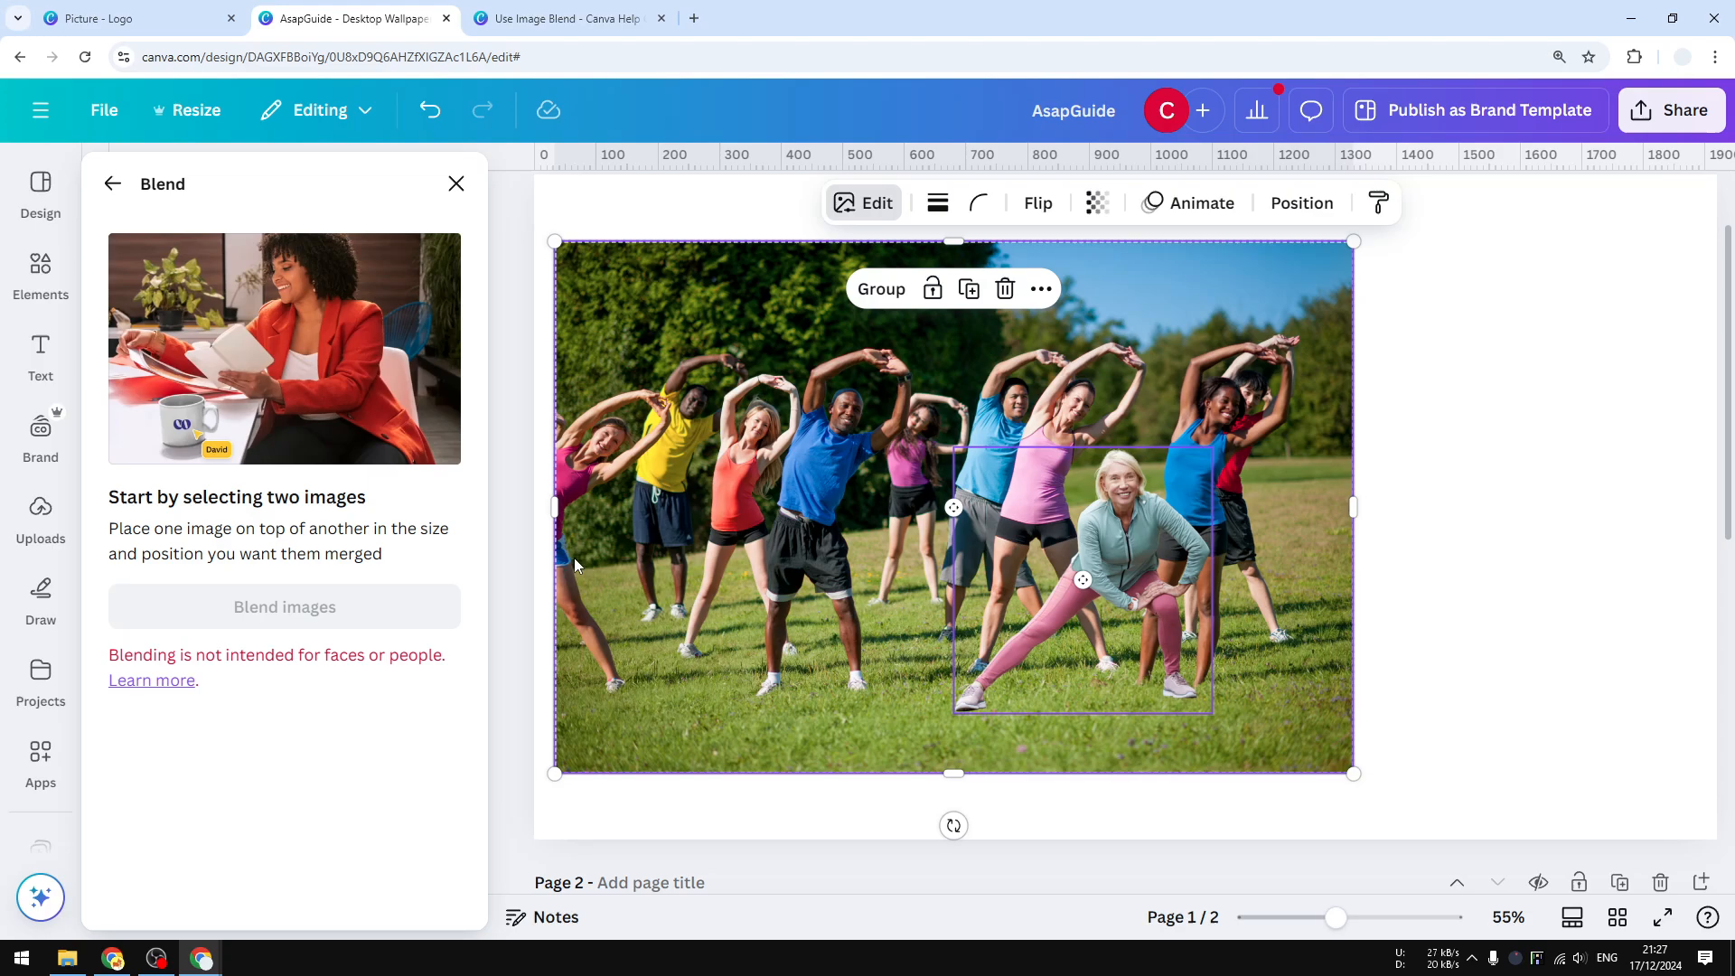
left_click(1552, 409)
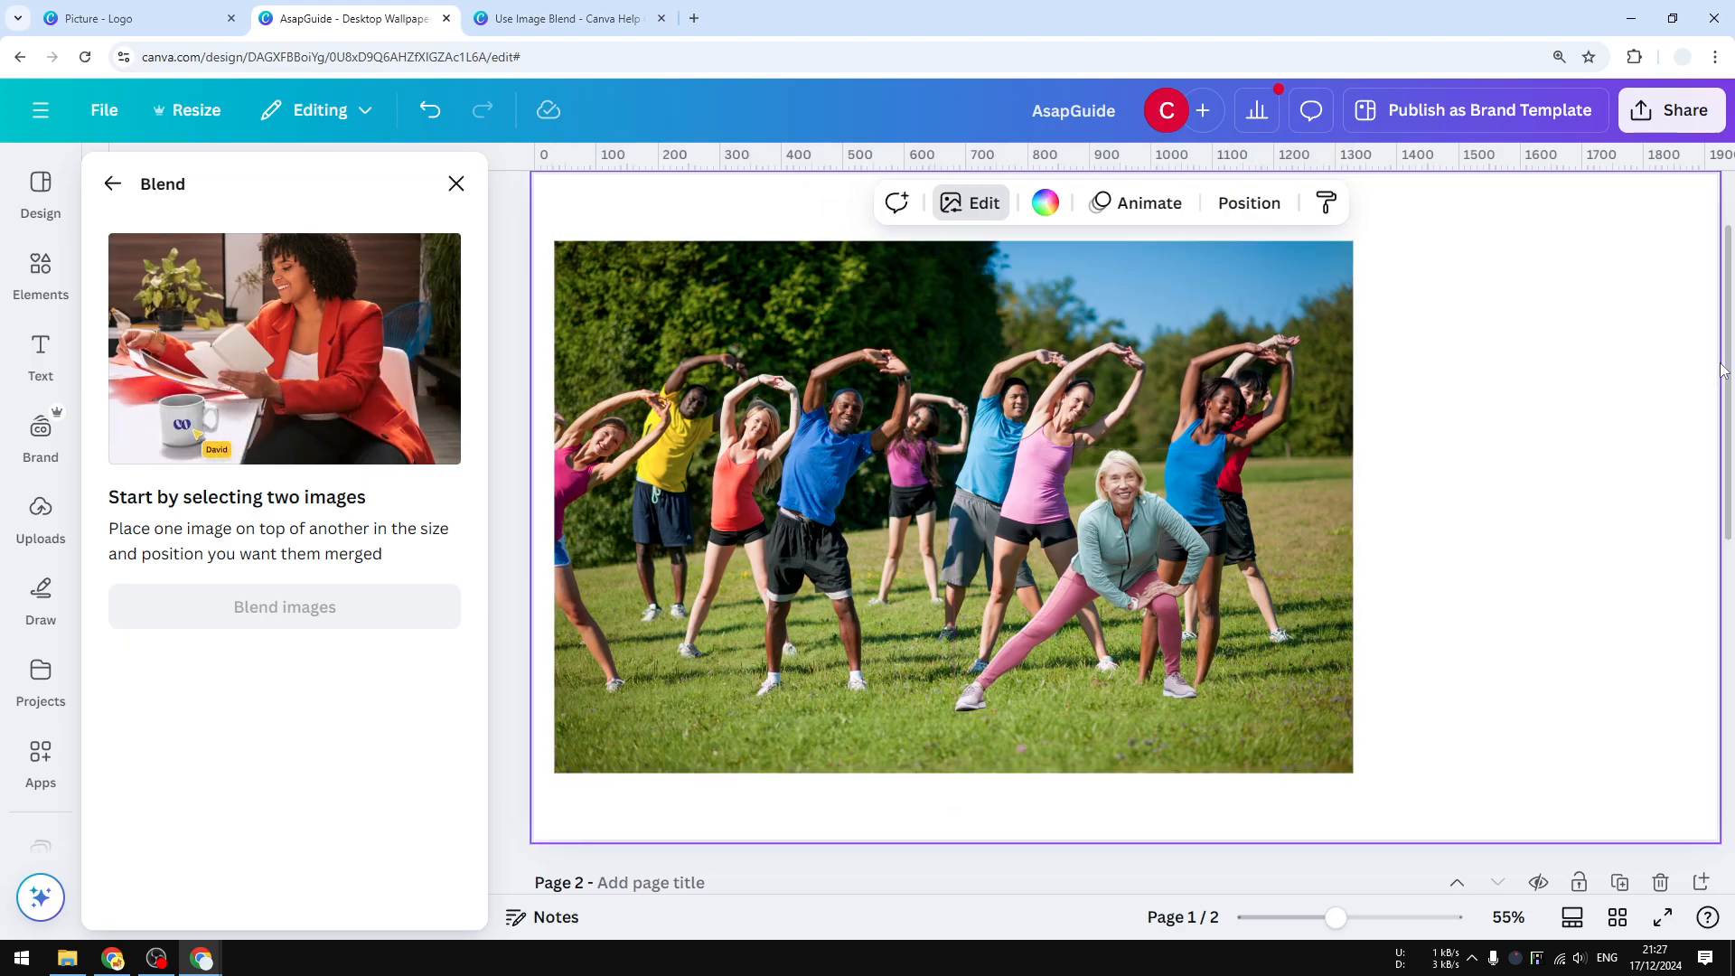
On page 2, select the tractor cutout together with the flower field photo and run Blend images.
scroll(1727, 369, "down", 8)
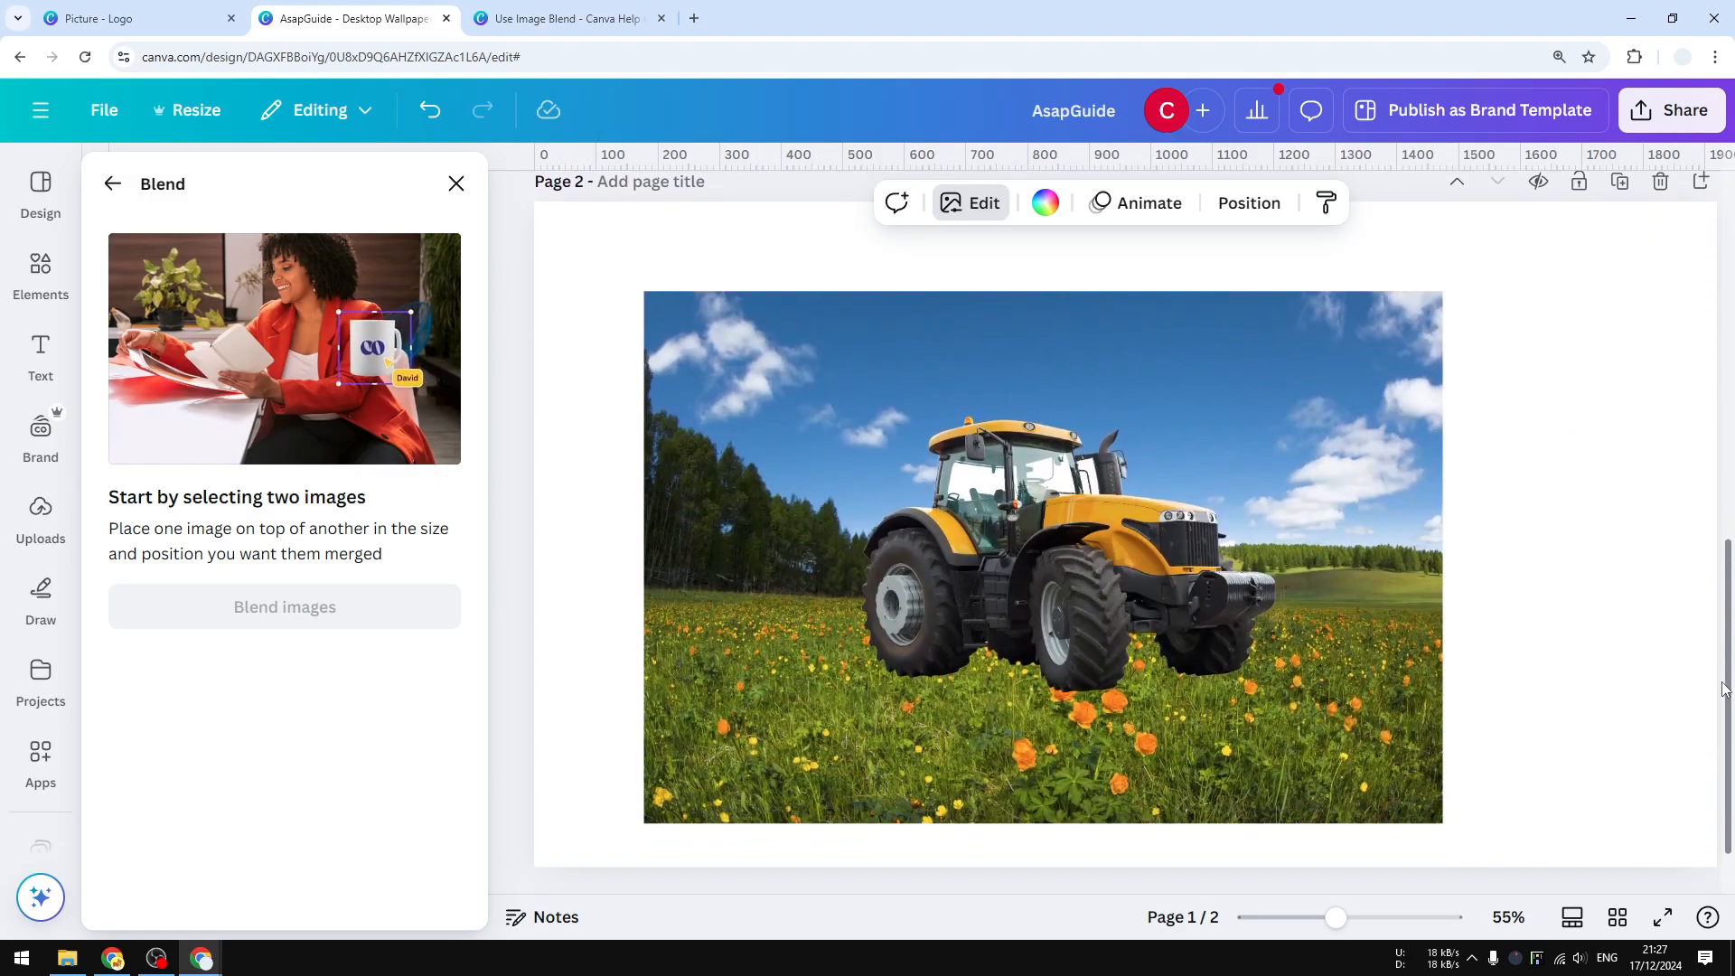
mouse_move(1097, 498)
left_mouse_down()
mouse_move(1039, 504)
mouse_move(1344, 516)
mouse_move(1128, 494)
mouse_move(1218, 474)
mouse_move(1071, 495)
mouse_move(1086, 498)
left_mouse_up()
left_click(884, 502)
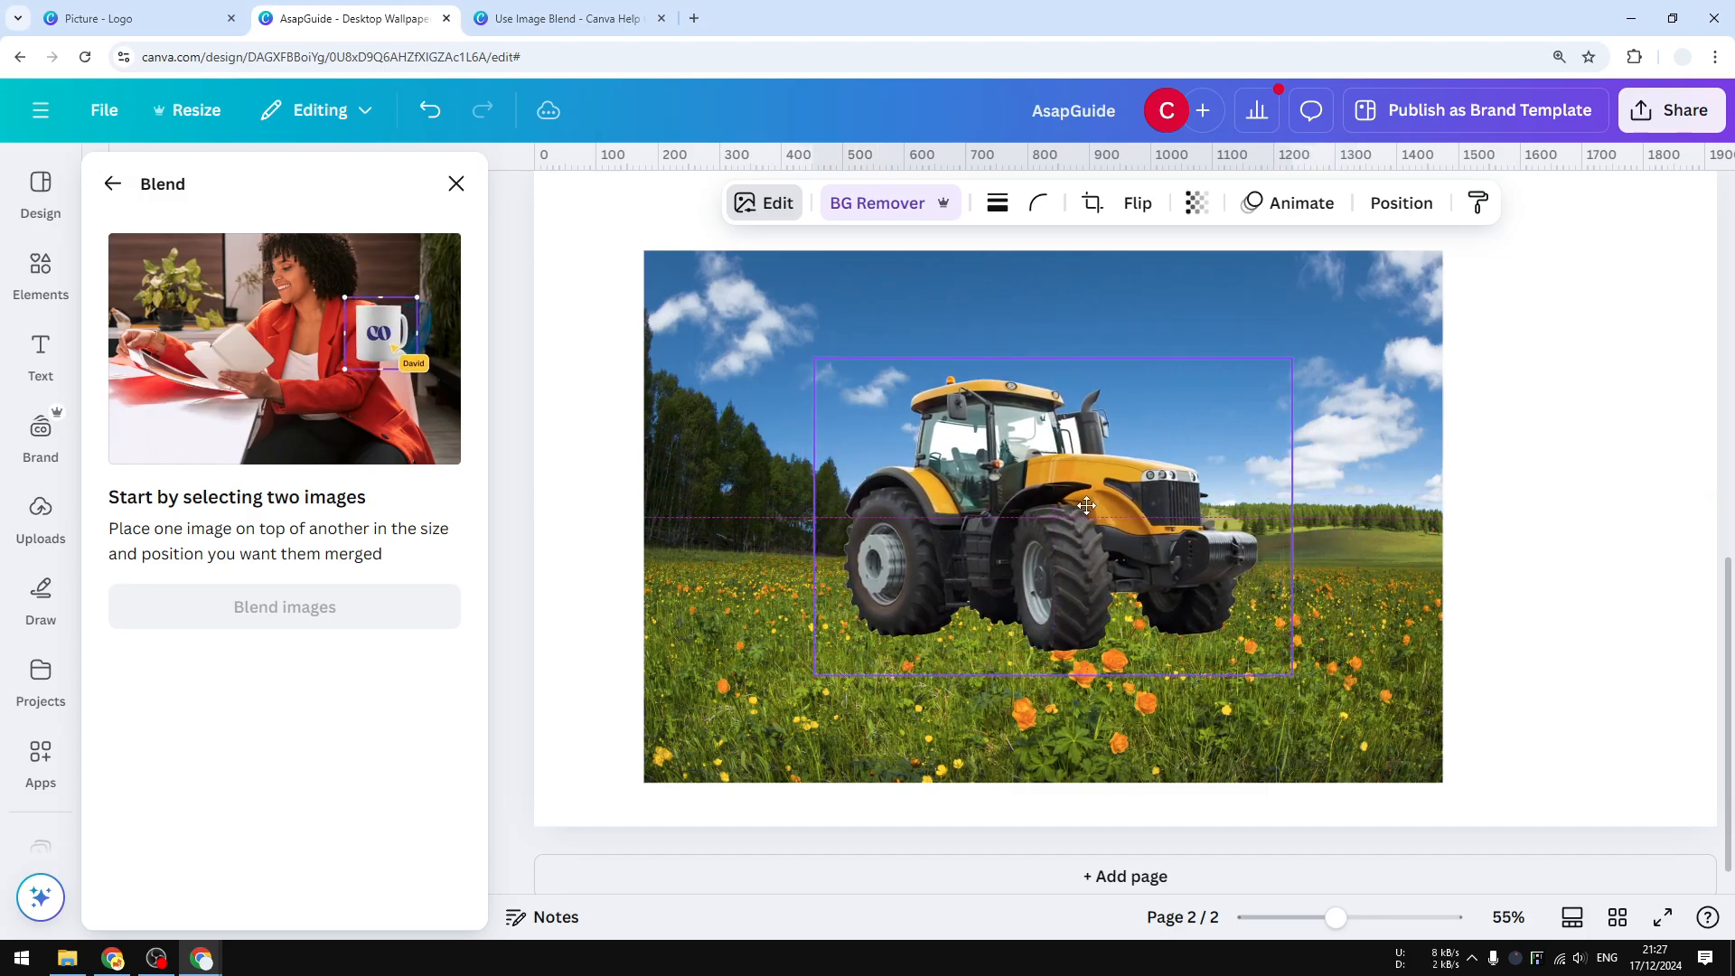
left_click_drag(1599, 627, 1162, 517)
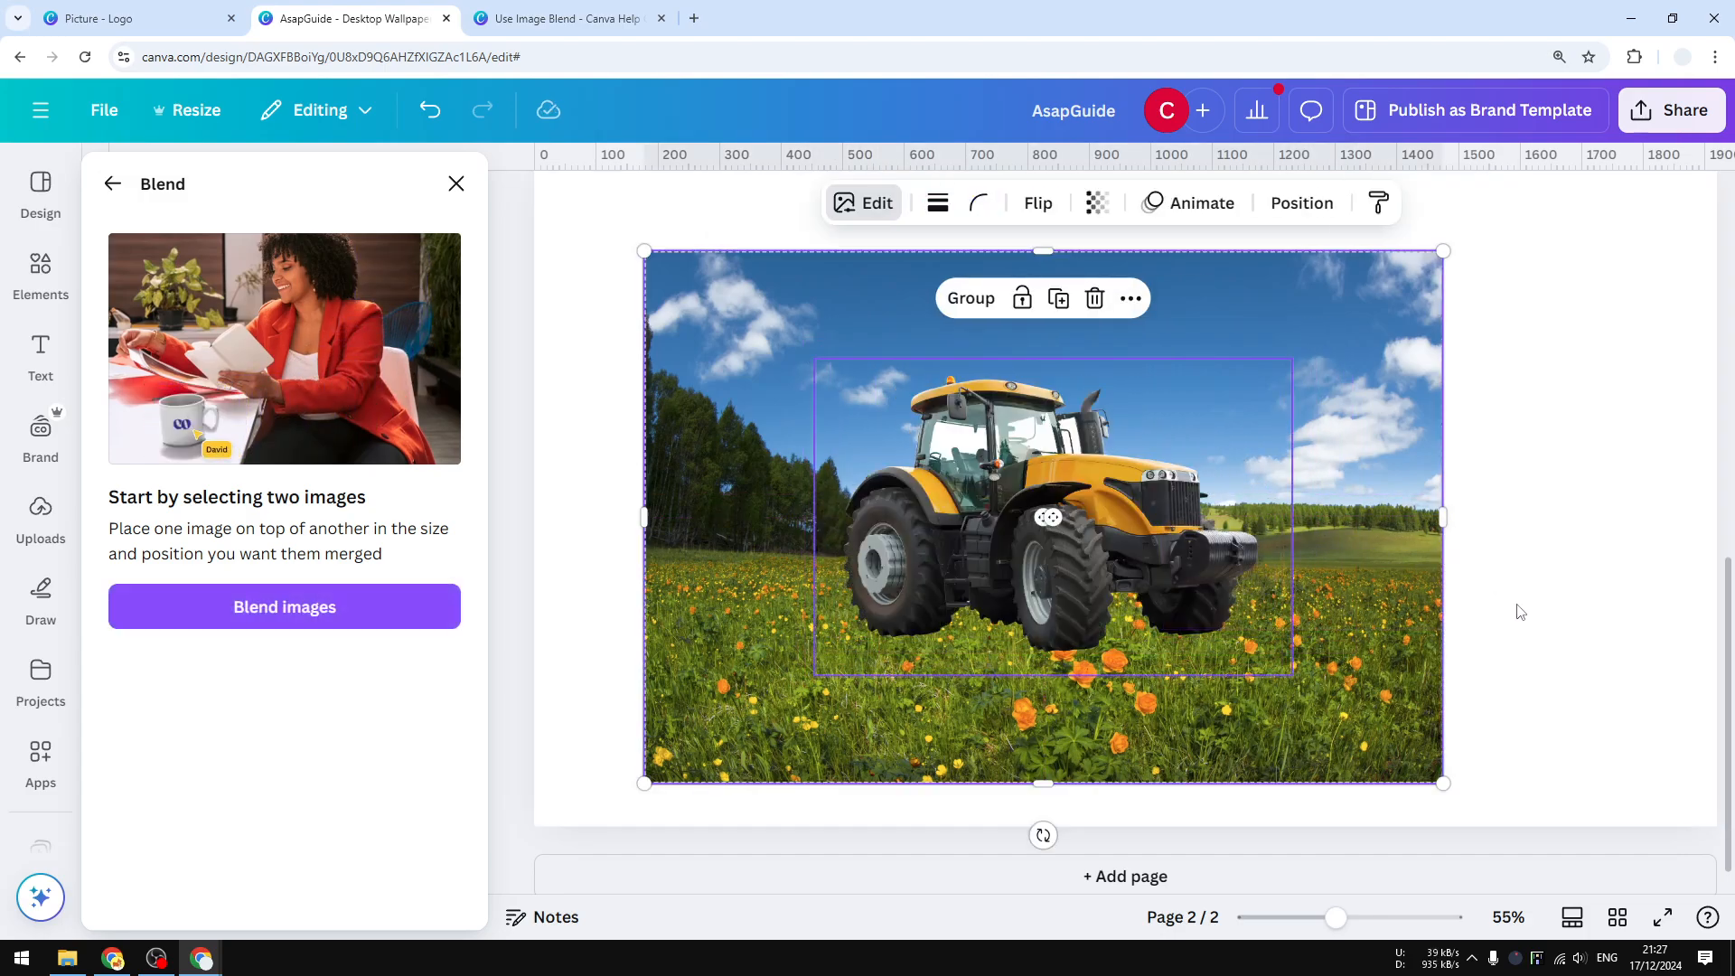
left_click(337, 607)
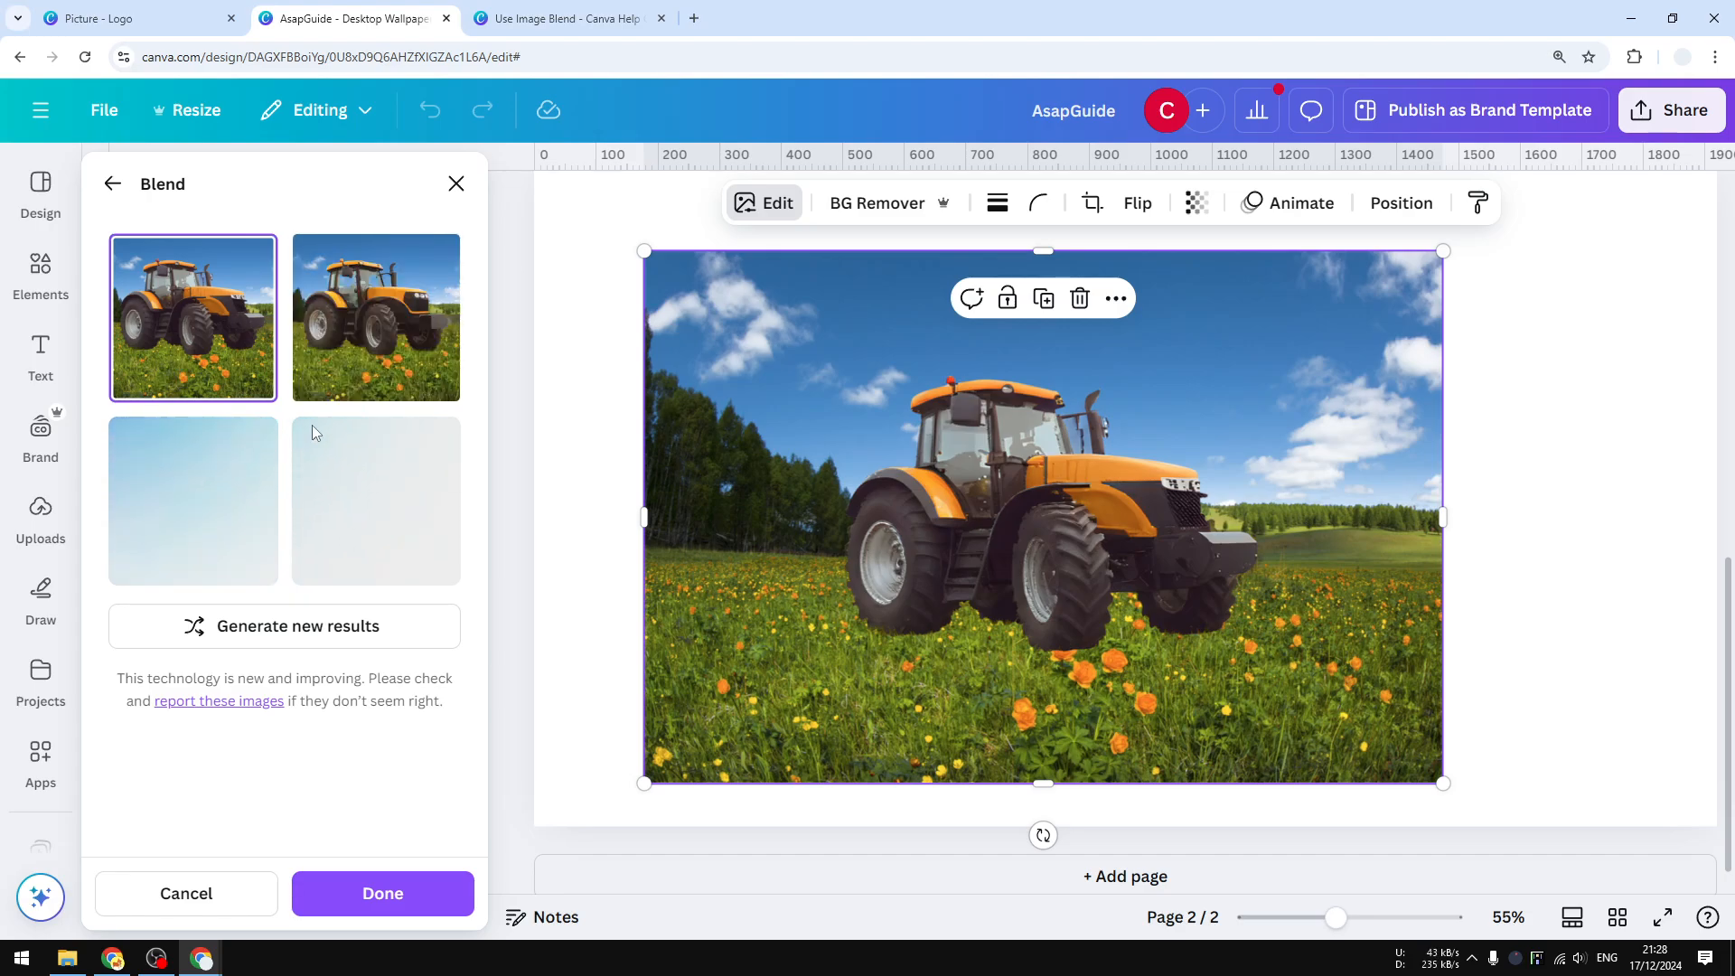
Compare the generated blend variants and pick the fourth result for the tractor image.
left_click(336, 362)
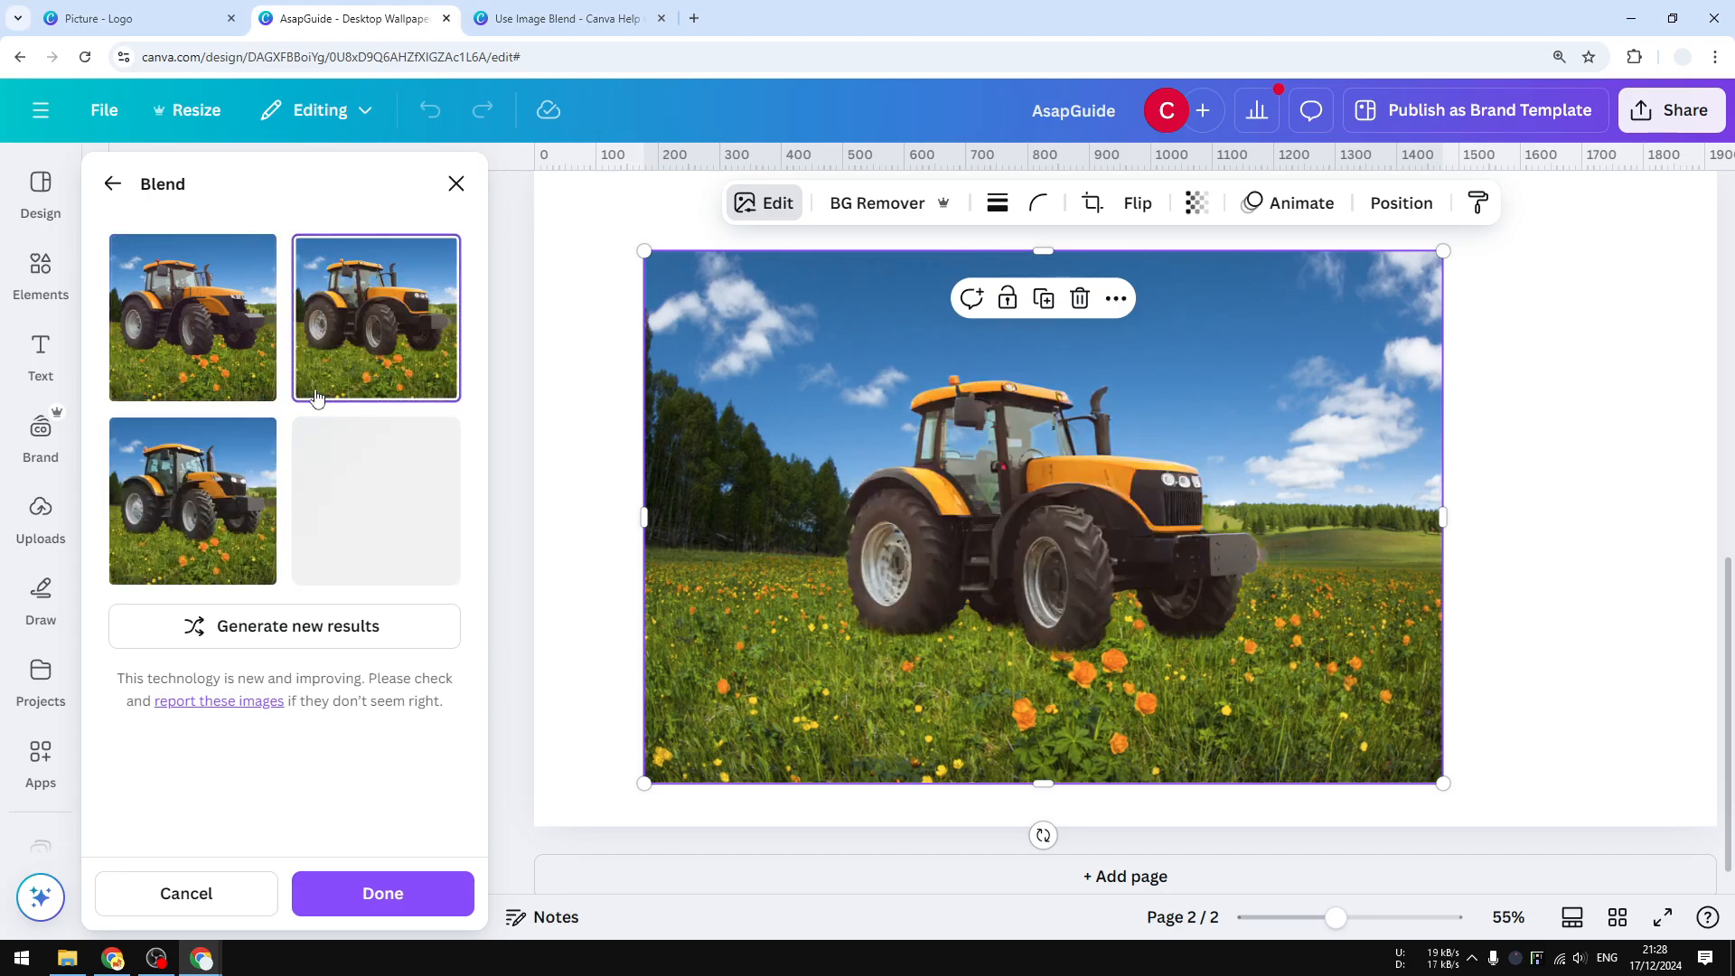
left_click(208, 488)
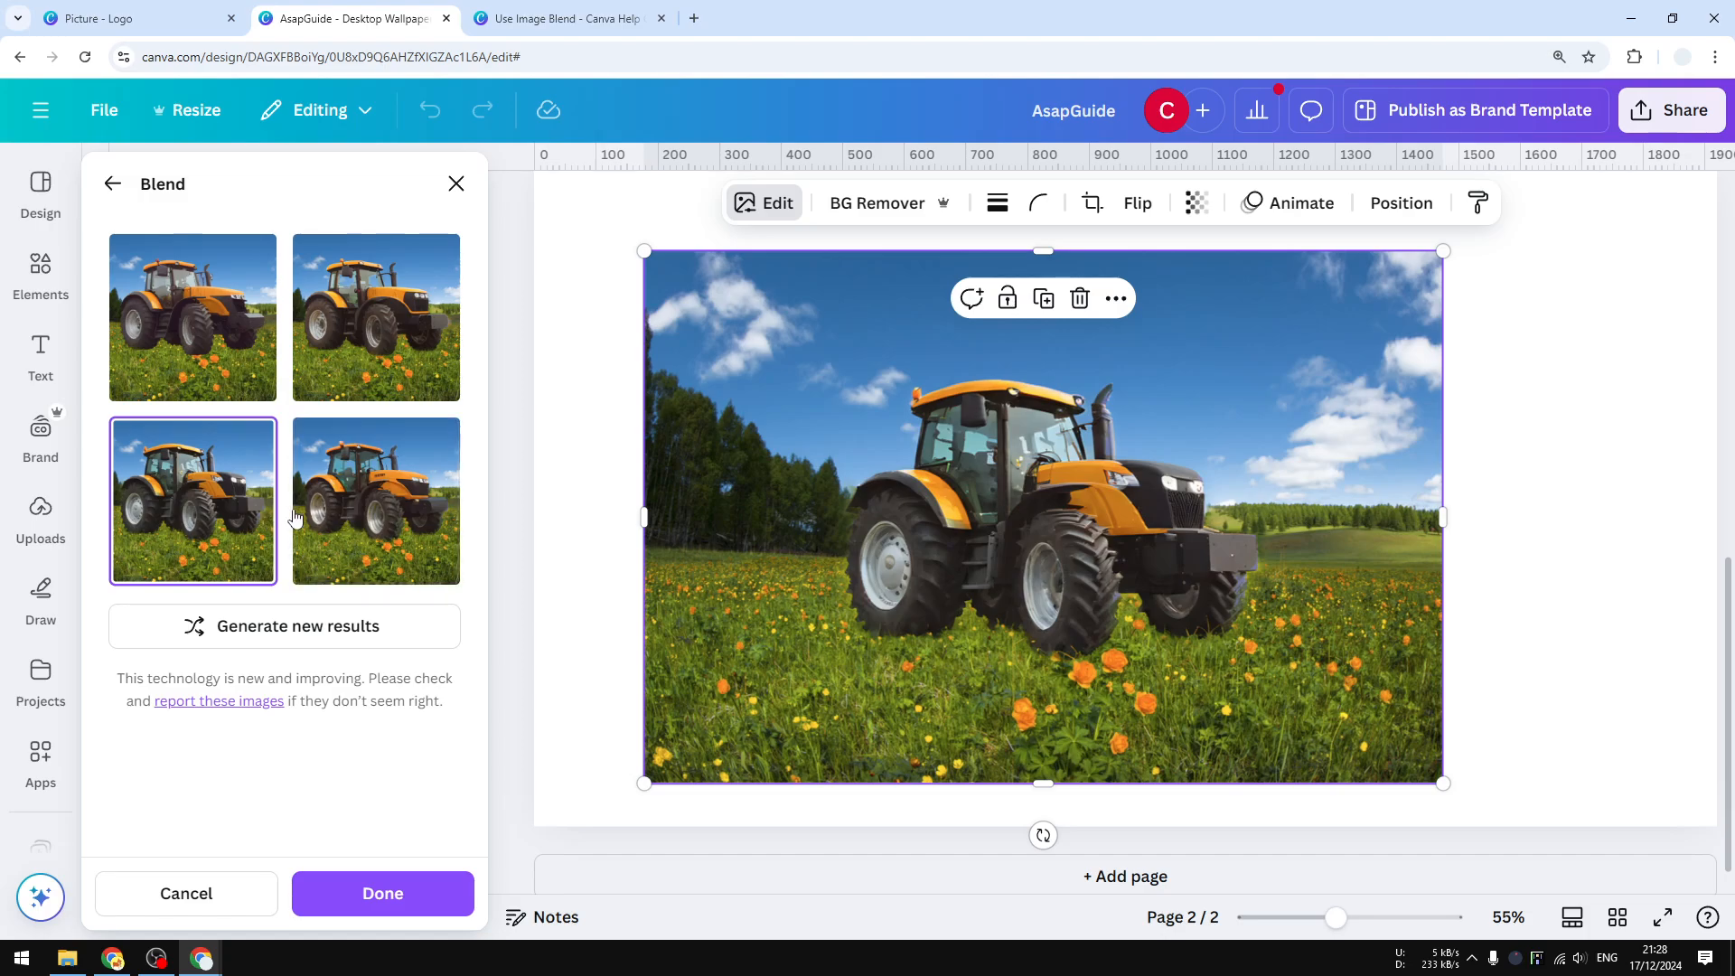
left_click(371, 519)
left_click(271, 511)
left_click(361, 520)
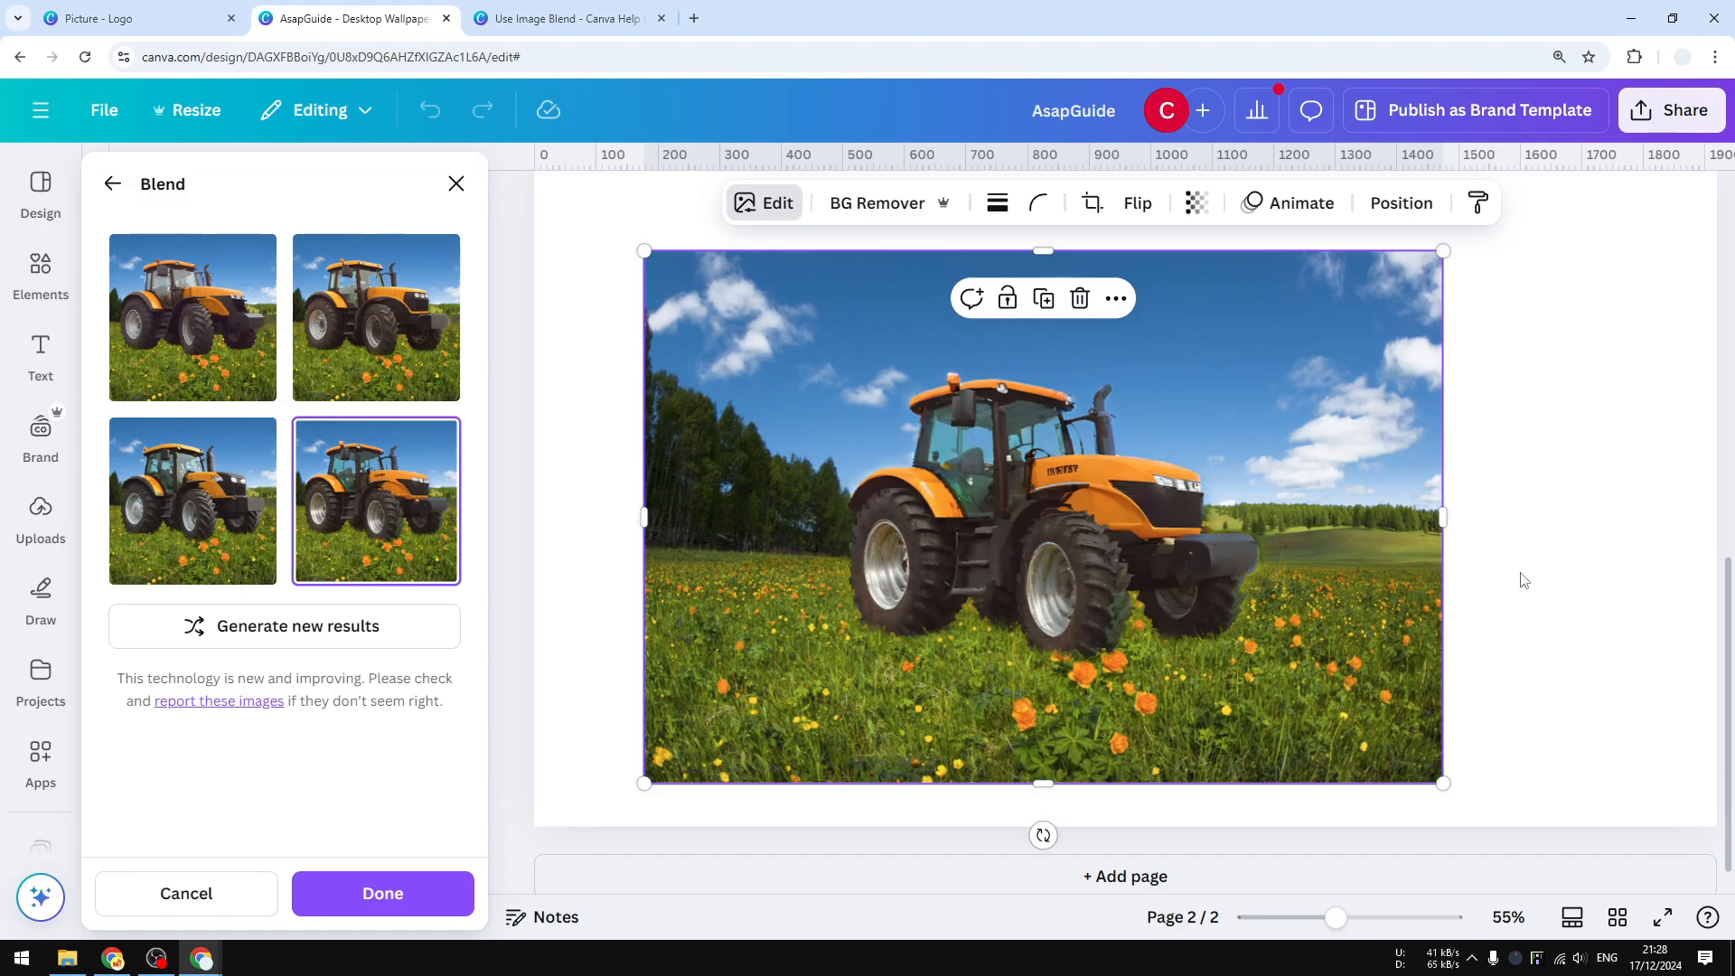
Return to page 1 and select the group exercise photo.
left_click(1601, 596)
left_click_drag(1728, 636, 1728, 285)
left_click(1150, 609)
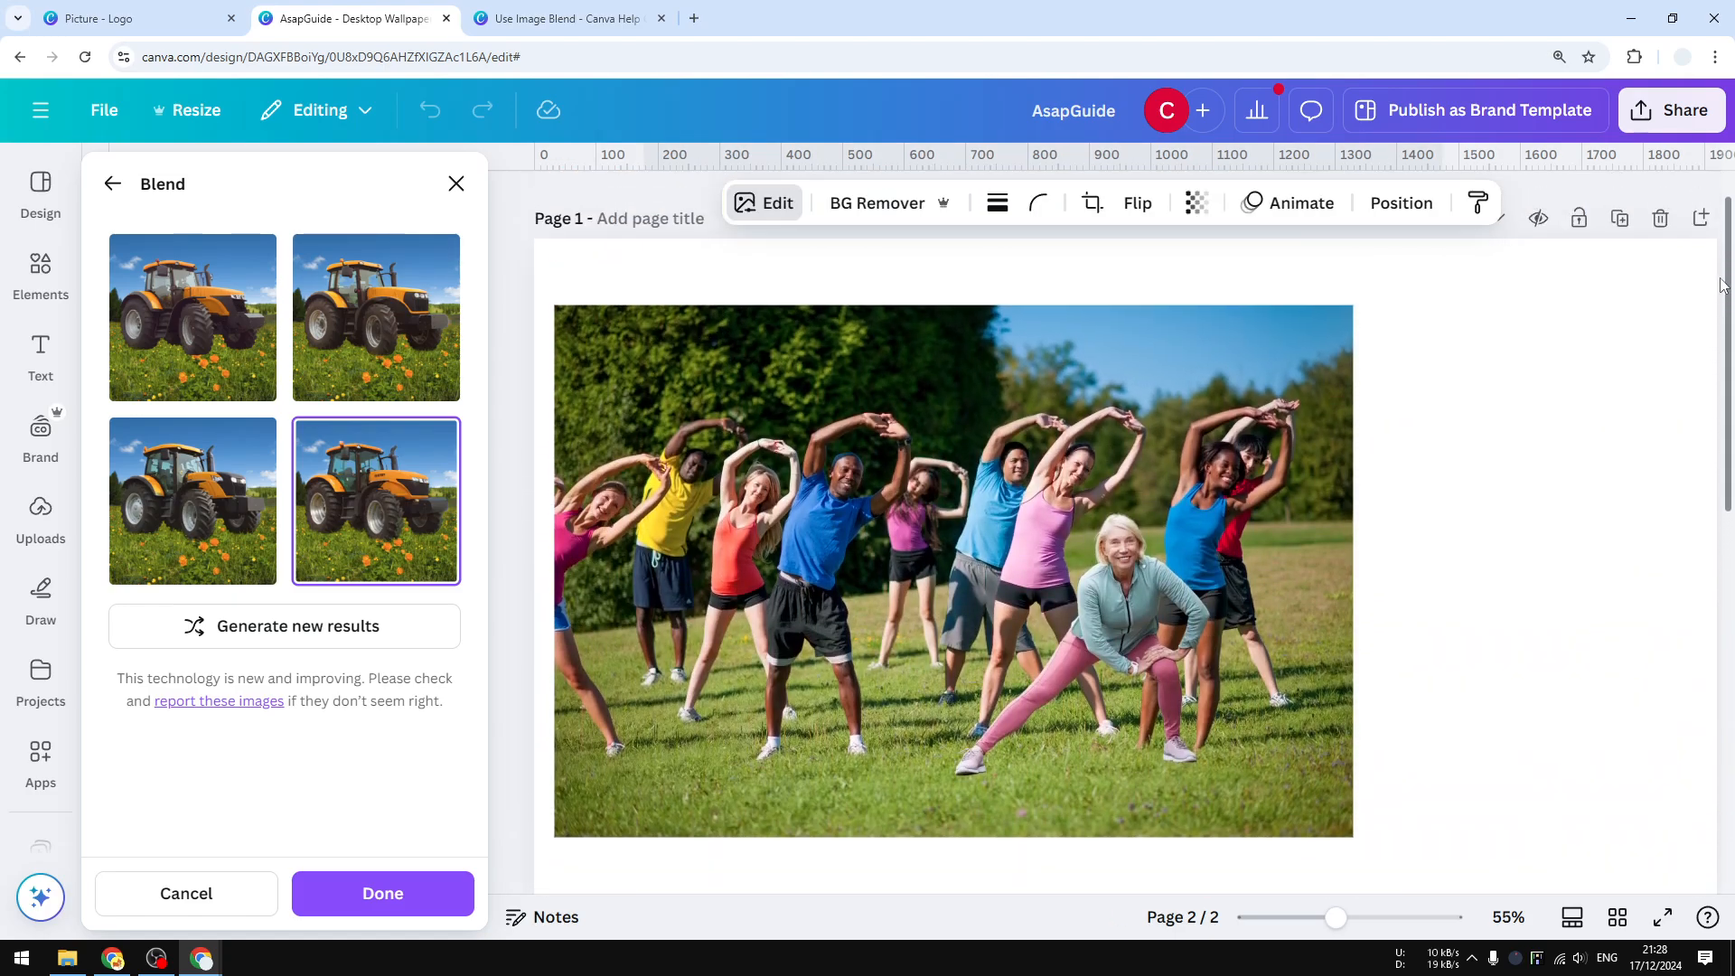